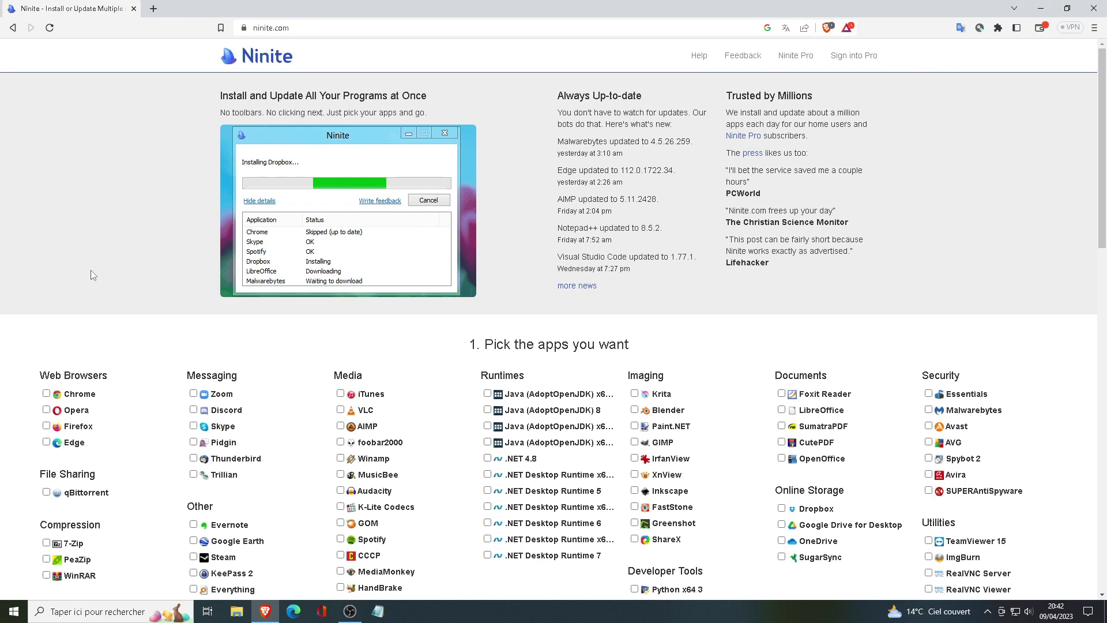
# Step: Read the homepage's introduction and its Always Up-to-date and Trusted by Millions sections
pyautogui.moveTo(220, 99); pyautogui.dragTo(433, 96)
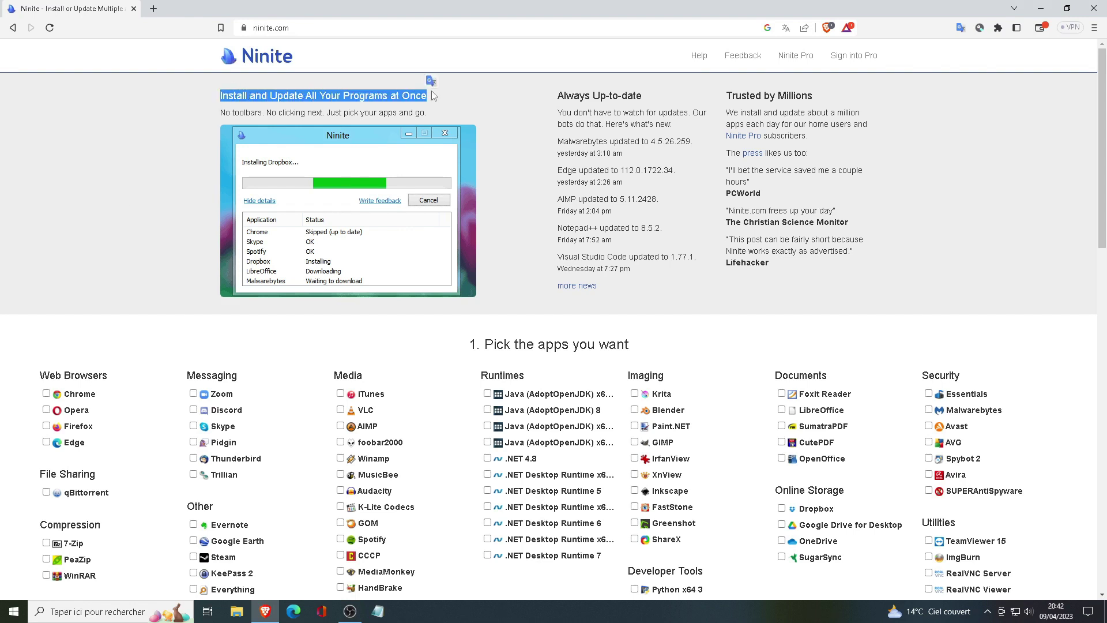
pyautogui.click(442, 104)
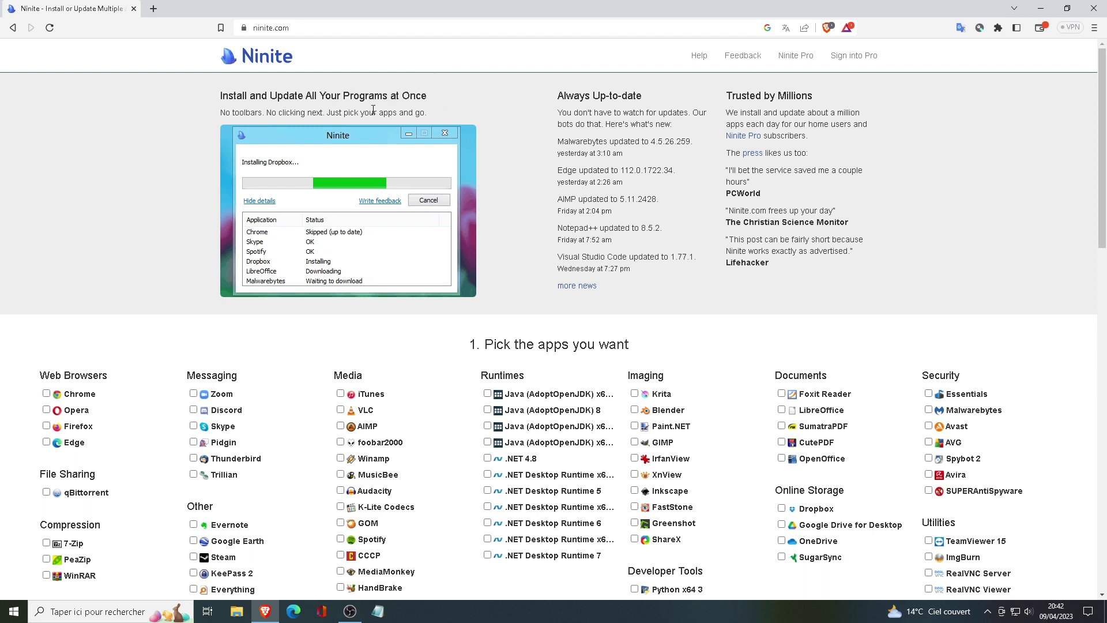
pyautogui.moveTo(223, 114); pyautogui.dragTo(437, 114)
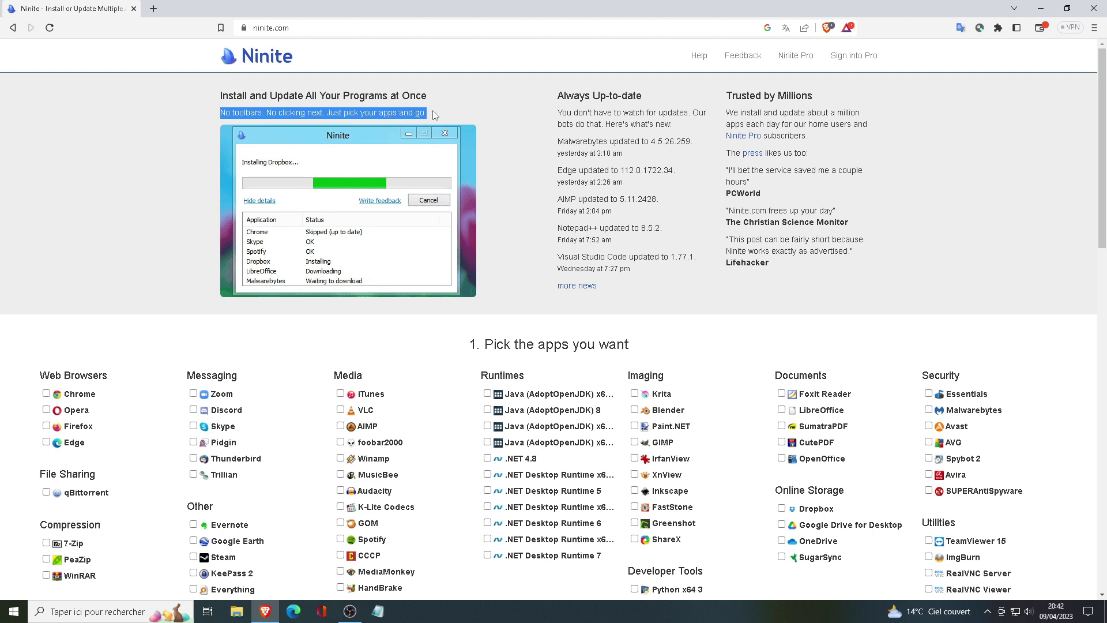
pyautogui.click(452, 115)
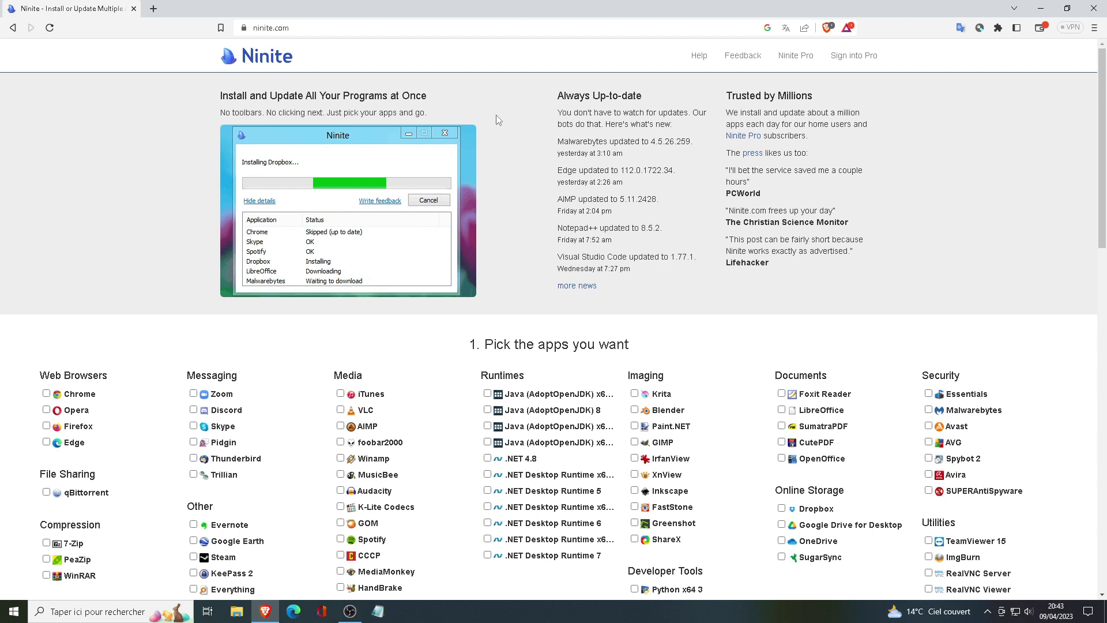
pyautogui.moveTo(560, 94); pyautogui.dragTo(644, 101)
pyautogui.moveTo(558, 115); pyautogui.dragTo(687, 112)
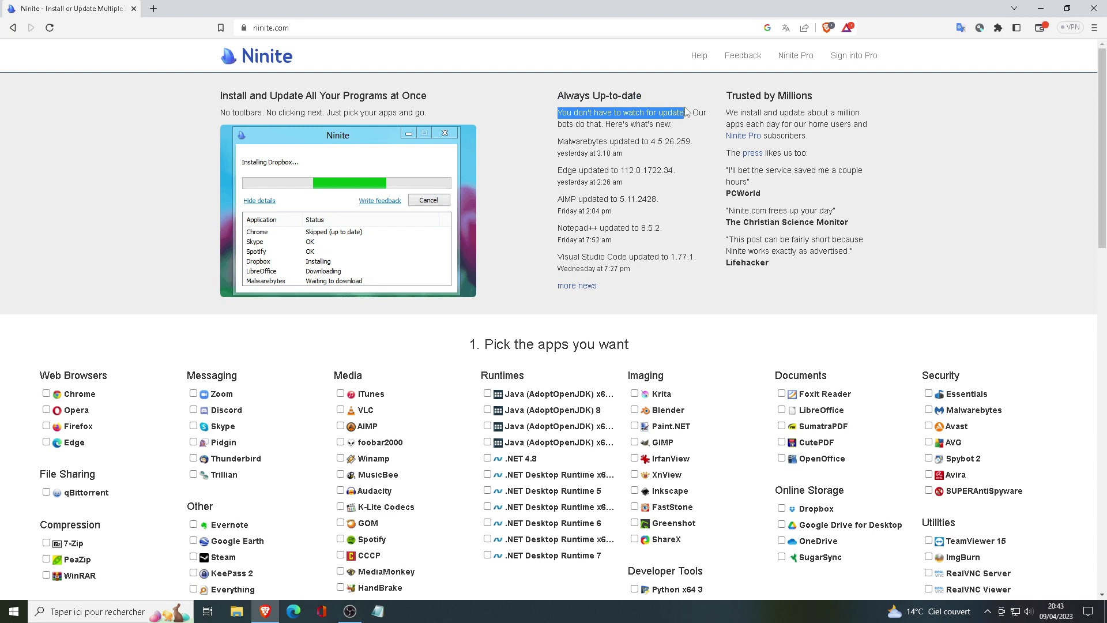
pyautogui.click(548, 140)
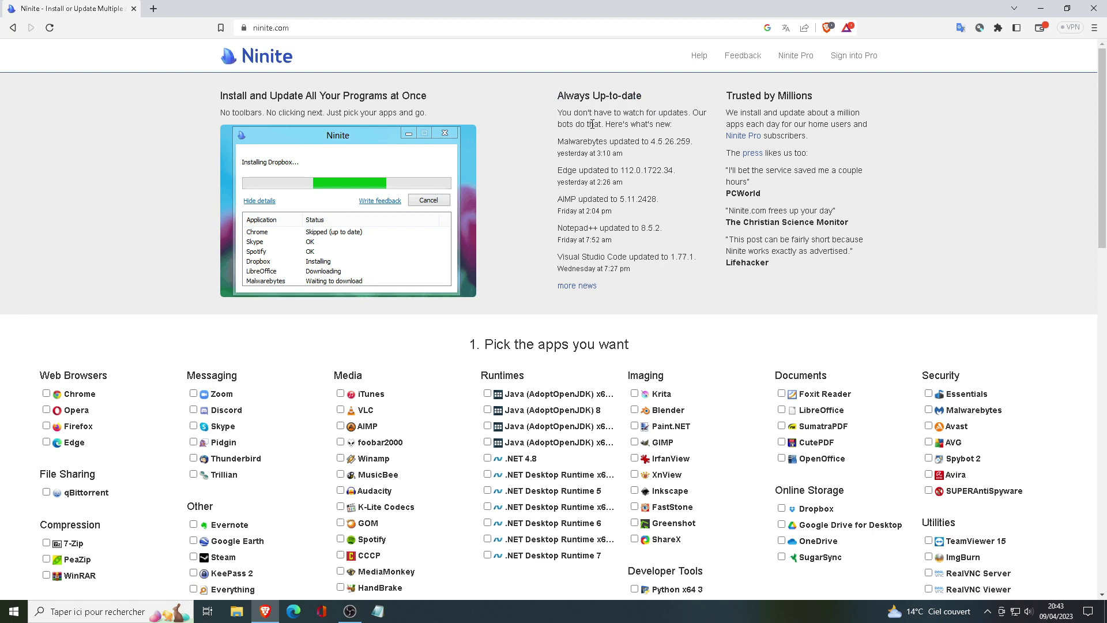
pyautogui.moveTo(729, 96); pyautogui.dragTo(876, 122)
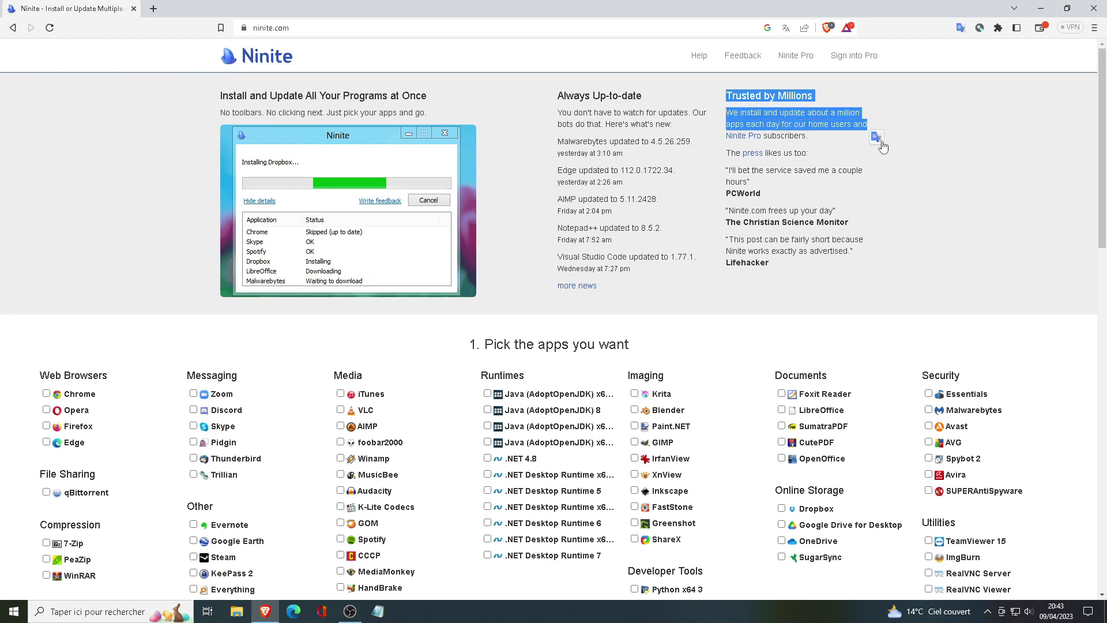
pyautogui.click(850, 157)
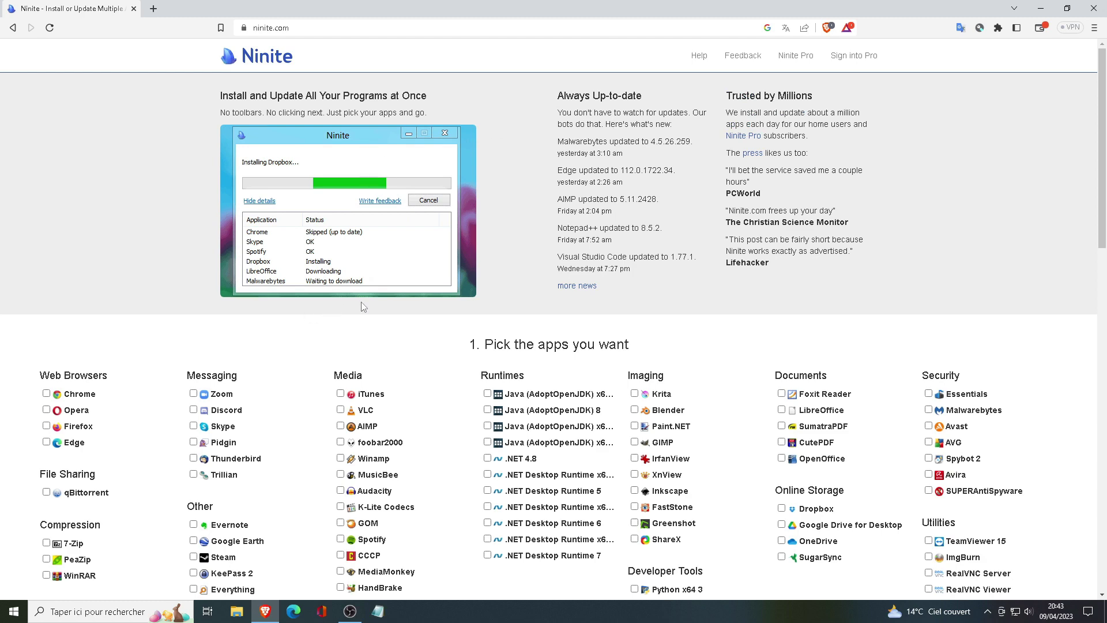
# Step: Look through the catalogue of available apps and check which Windows versions the installer supports
pyautogui.scroll(-2, 363, 306)
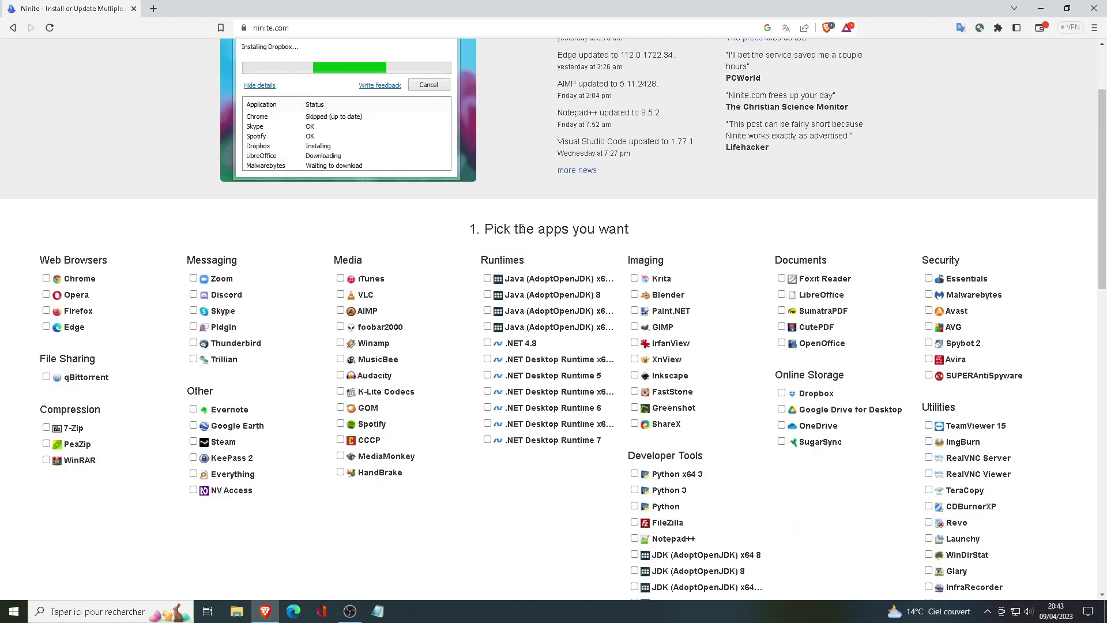
pyautogui.scroll(-8, 521, 229)
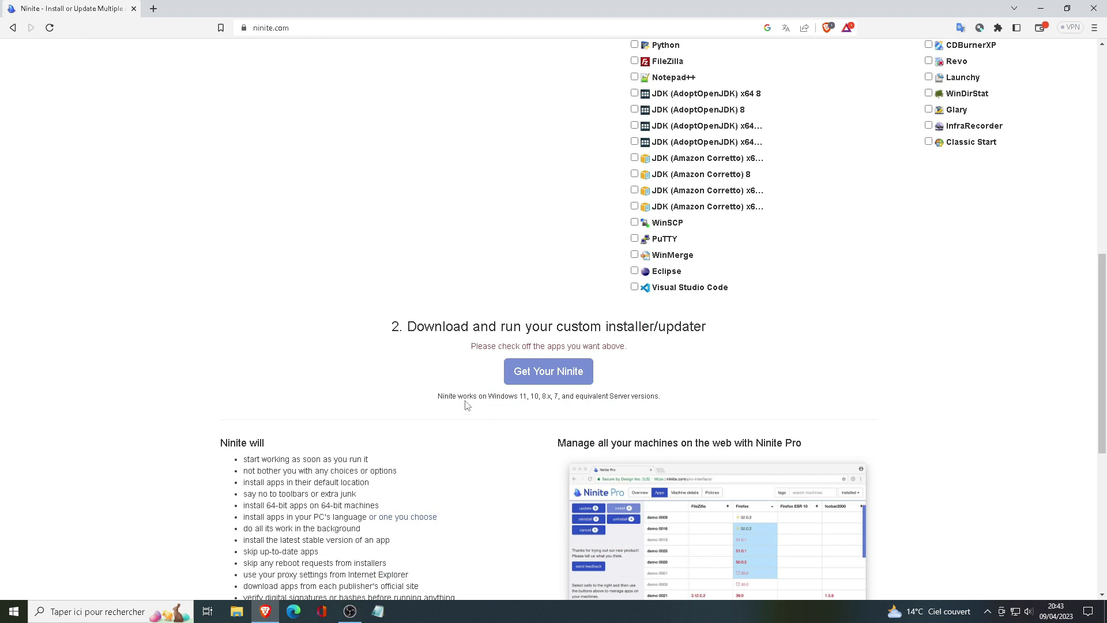
pyautogui.moveTo(439, 398); pyautogui.dragTo(658, 396)
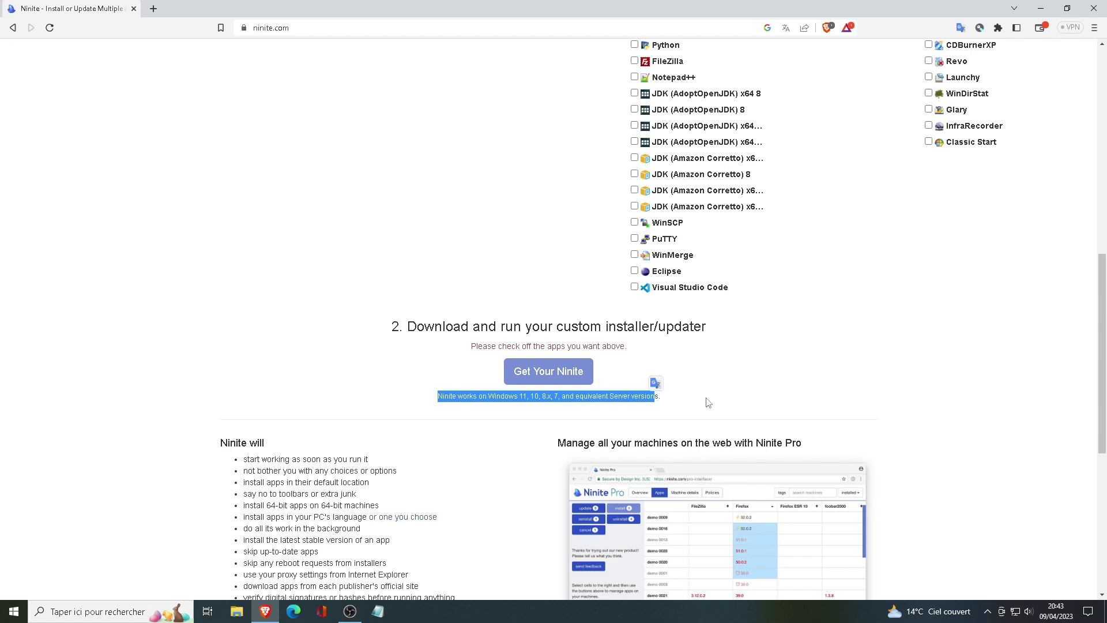
pyautogui.click(709, 402)
pyautogui.scroll(10, 706, 403)
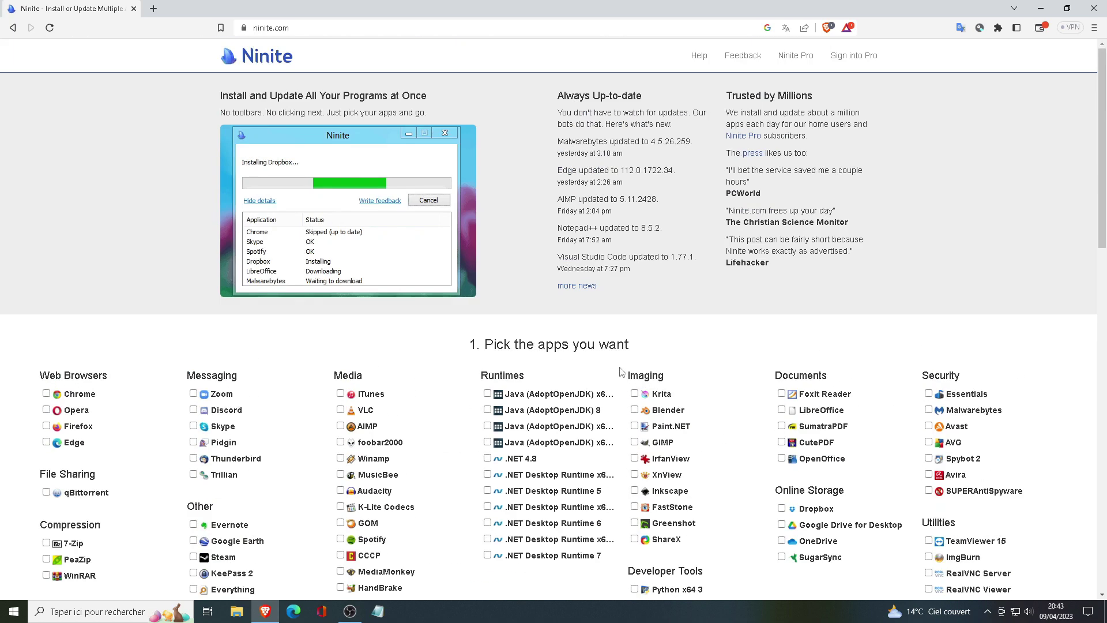
# Step: Select 7-Zip, Thunderbird, Steam, Audacity, HandBrake, Paint.NET and Krita for the custom installer
pyautogui.scroll(-2, 547, 350)
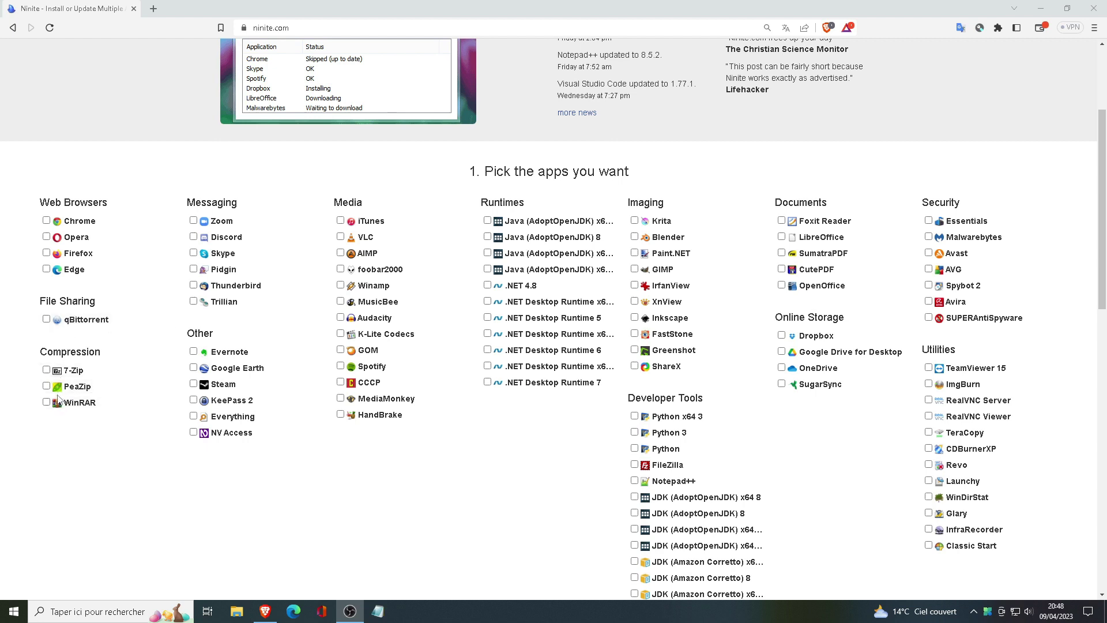
pyautogui.click(56, 371)
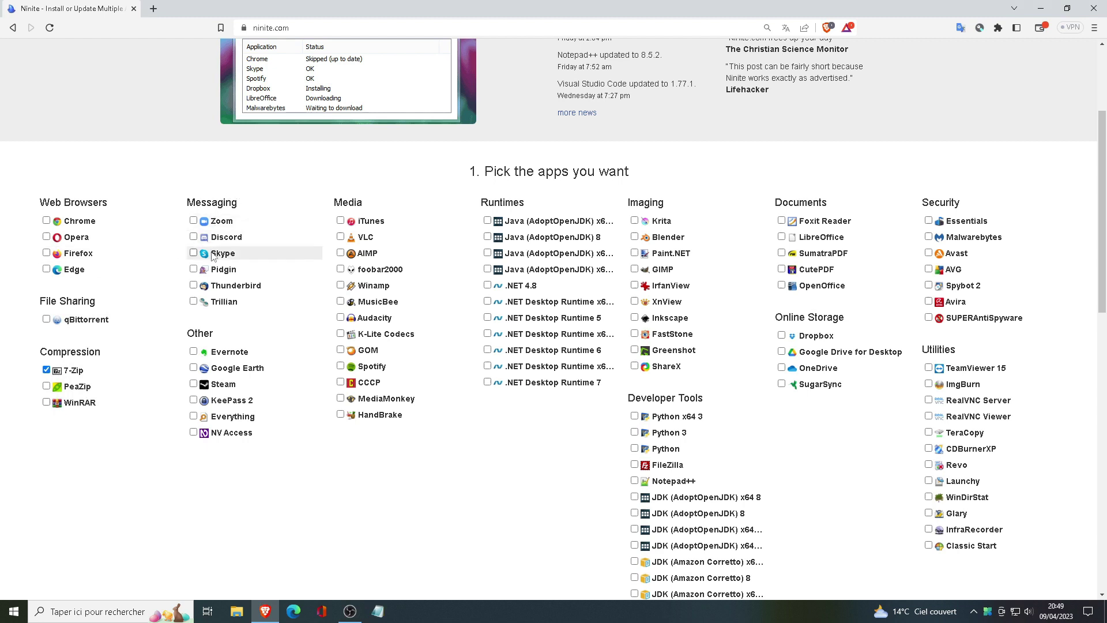
pyautogui.click(194, 287)
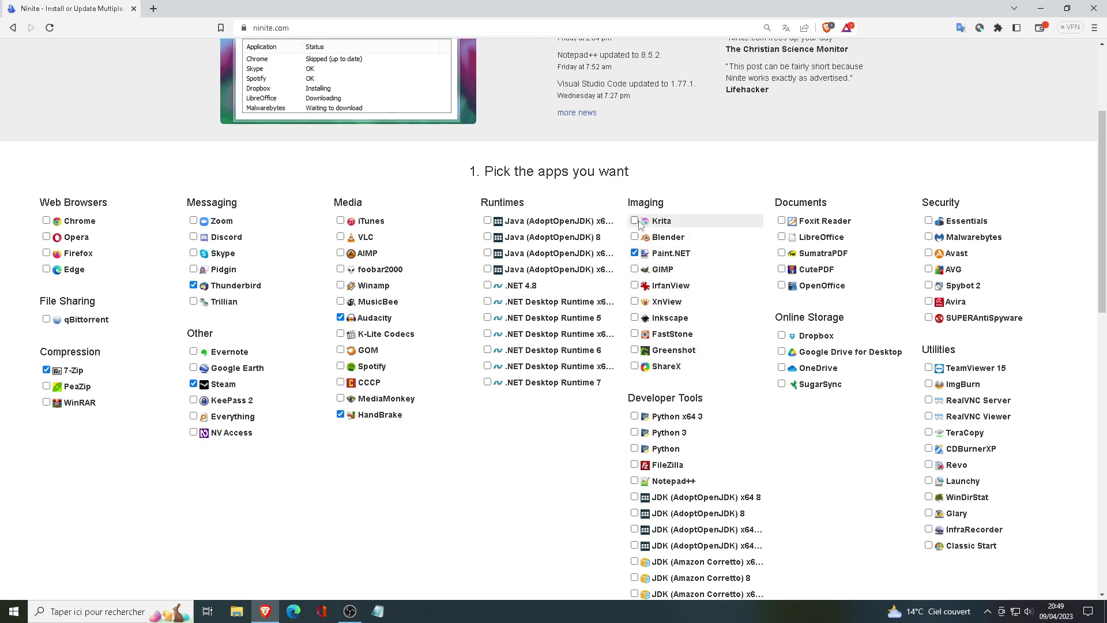
pyautogui.scroll(-2, 669, 254)
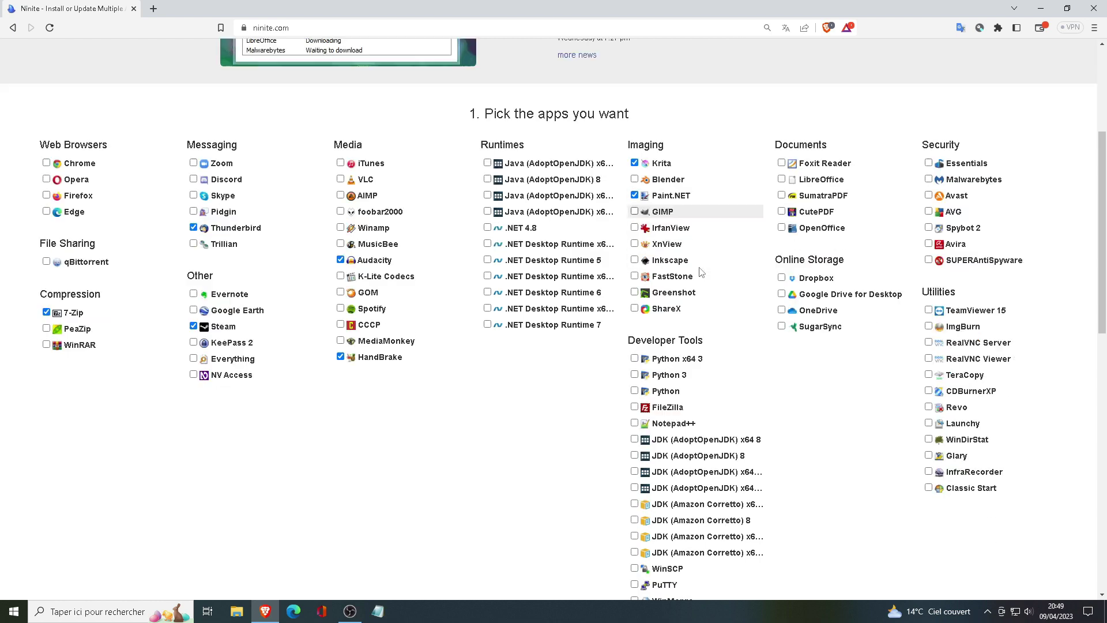
# Step: Add Notepad++, SumatraPDF and TeraCopy to the selected apps
pyautogui.scroll(-1, 680, 289)
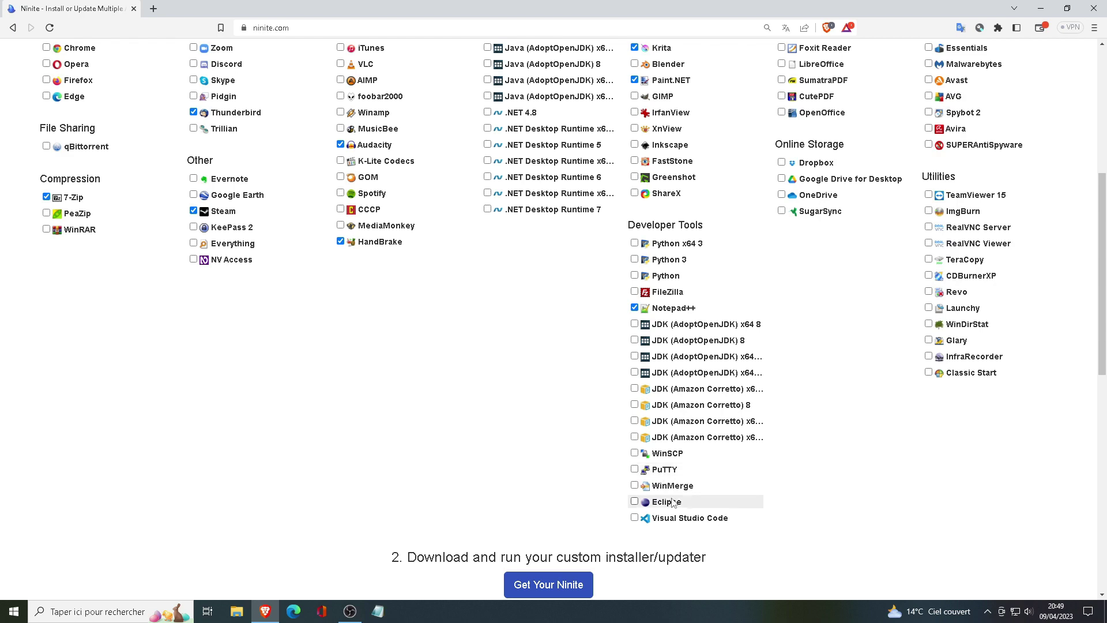
pyautogui.scroll(3, 687, 518)
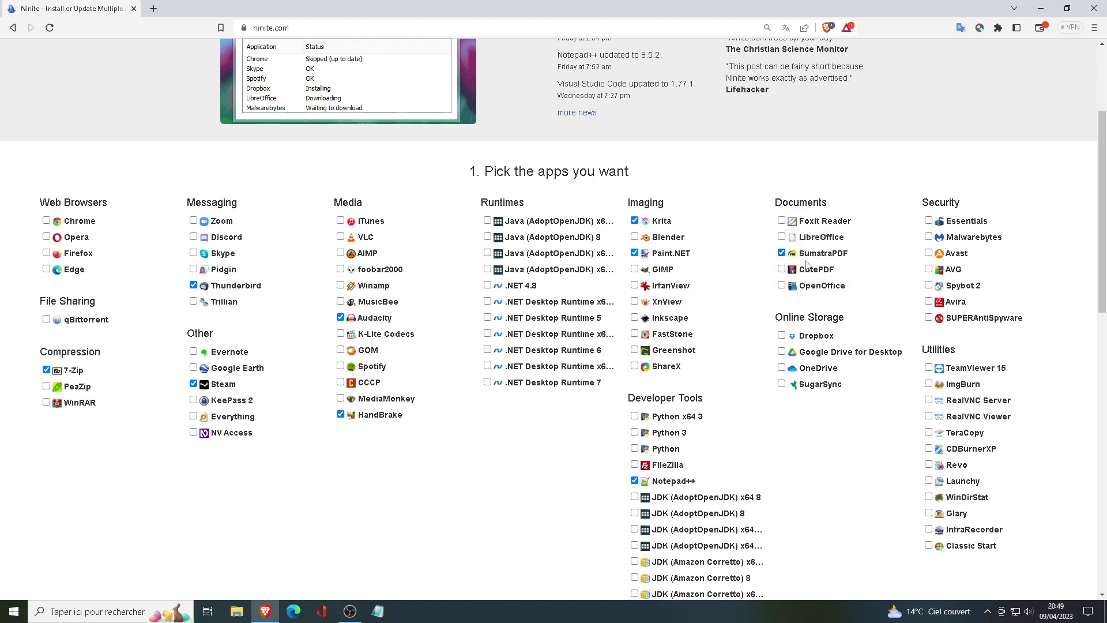
pyautogui.scroll(-1, 804, 329)
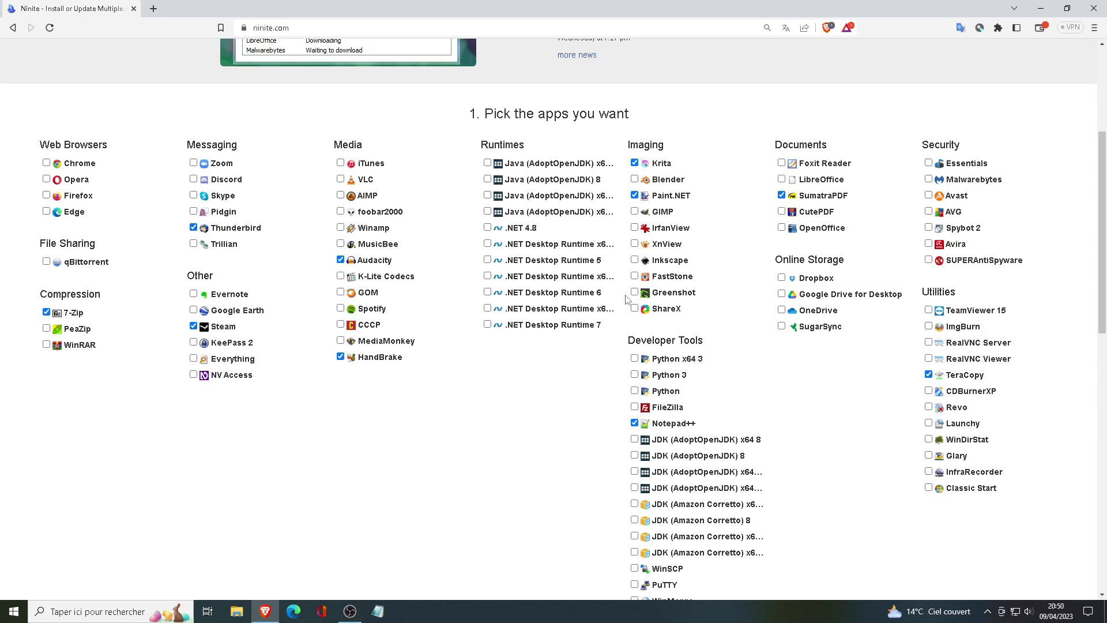
# Step: Download the custom Ninite installer to the Téléchargements folder under its suggested name and close the browser
pyautogui.scroll(-5, 623, 319)
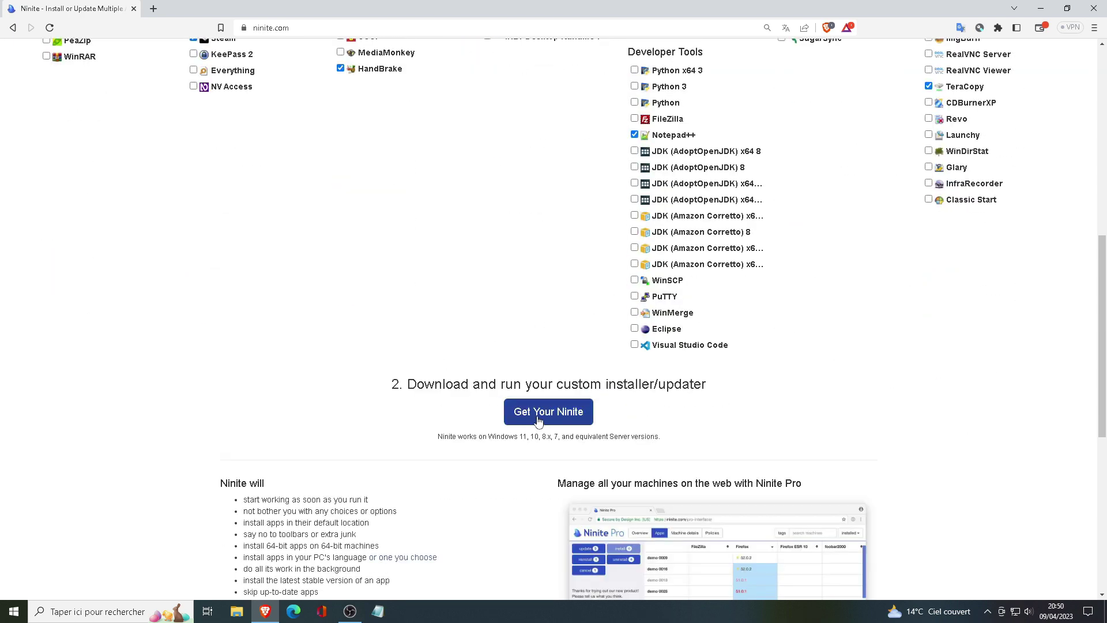
pyautogui.click(526, 418)
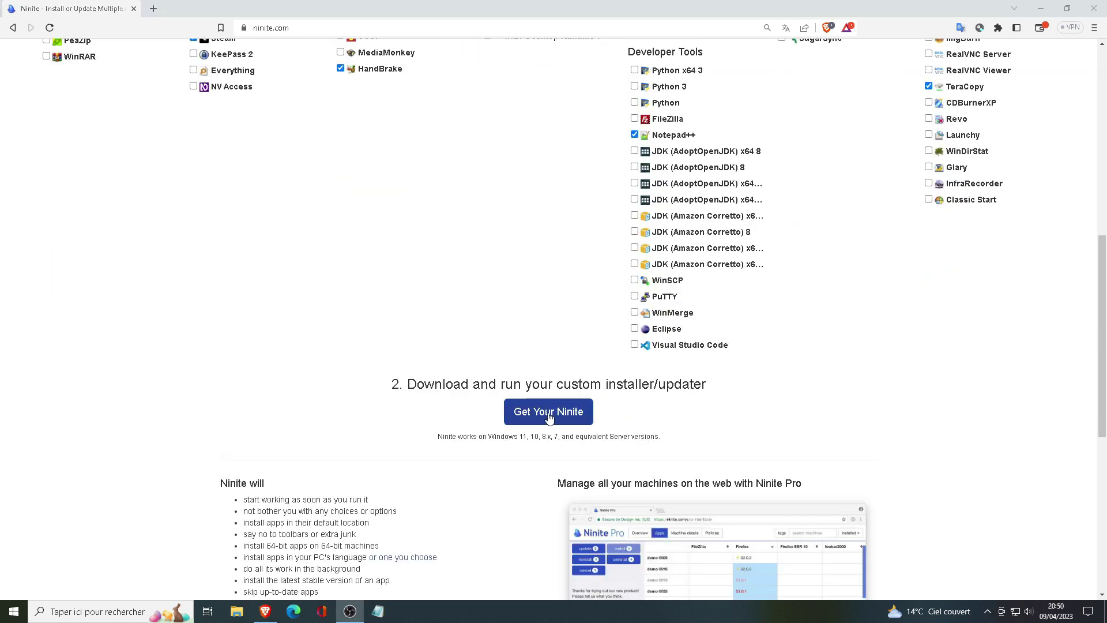
pyautogui.click(548, 413)
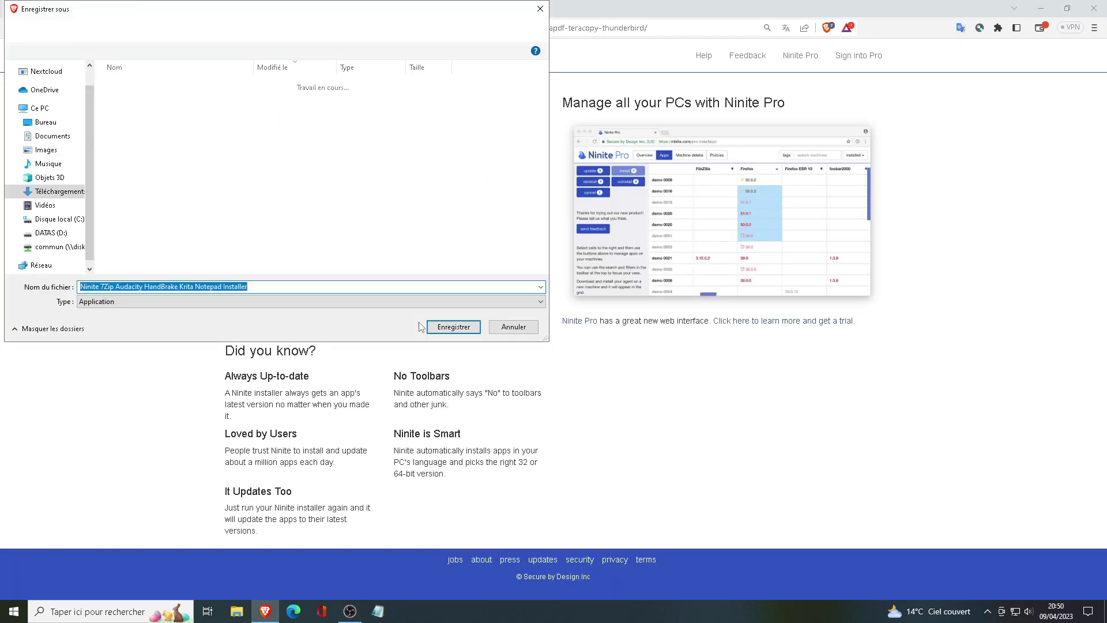
pyautogui.click(450, 330)
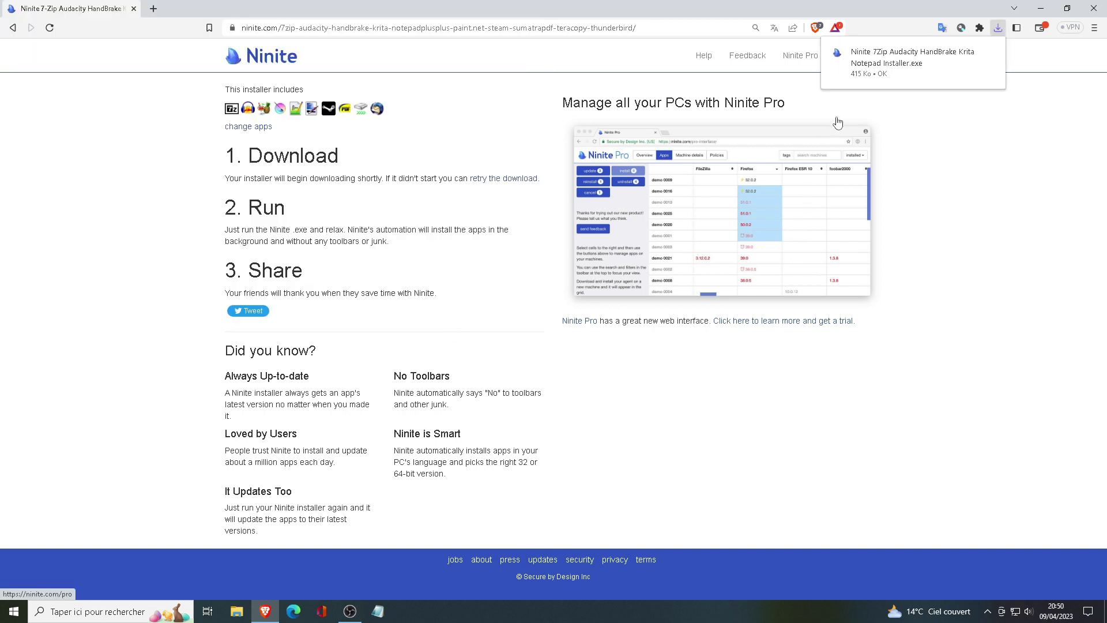
pyautogui.moveTo(876, 82)
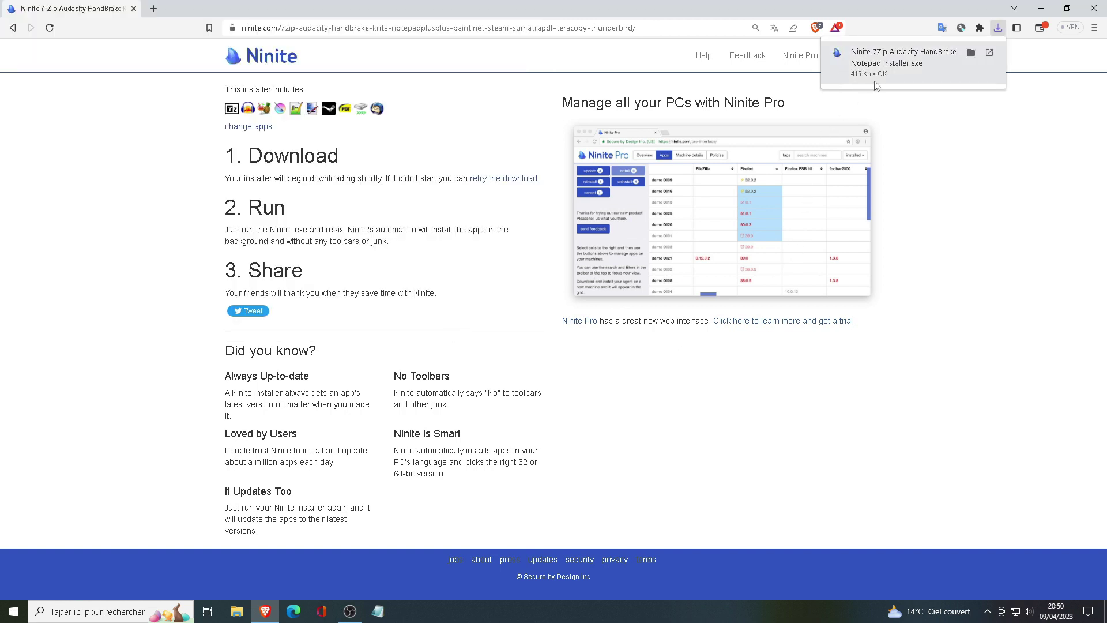
pyautogui.click(1094, 8)
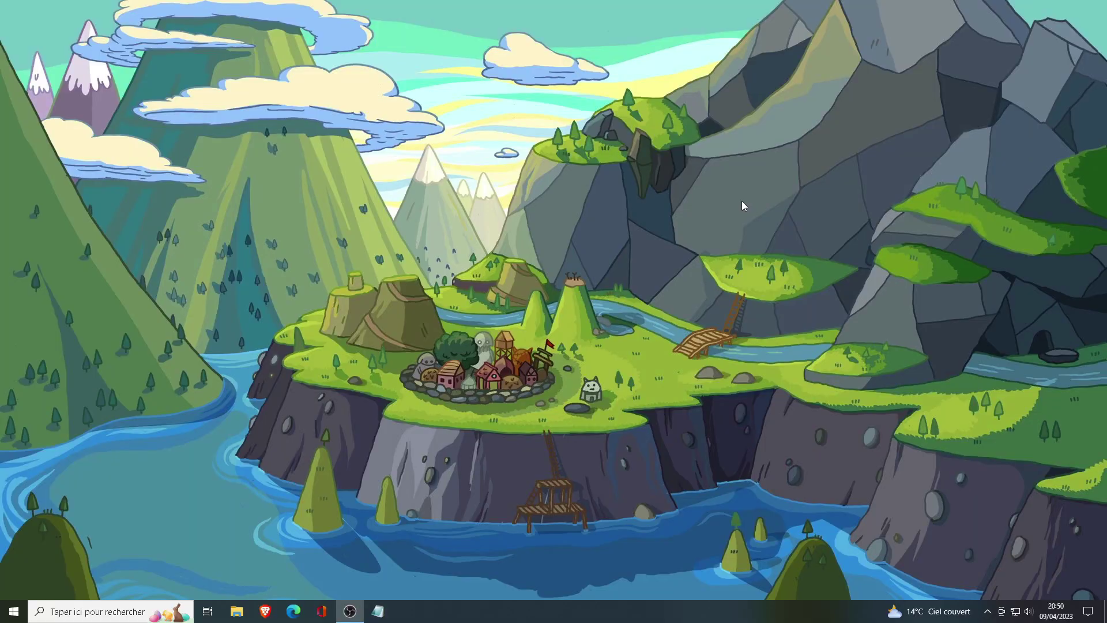
# Step: Run the downloaded Ninite installer from the Téléchargements folder, allow its execution, and close the folder window
pyautogui.click(237, 611)
pyautogui.click(243, 264)
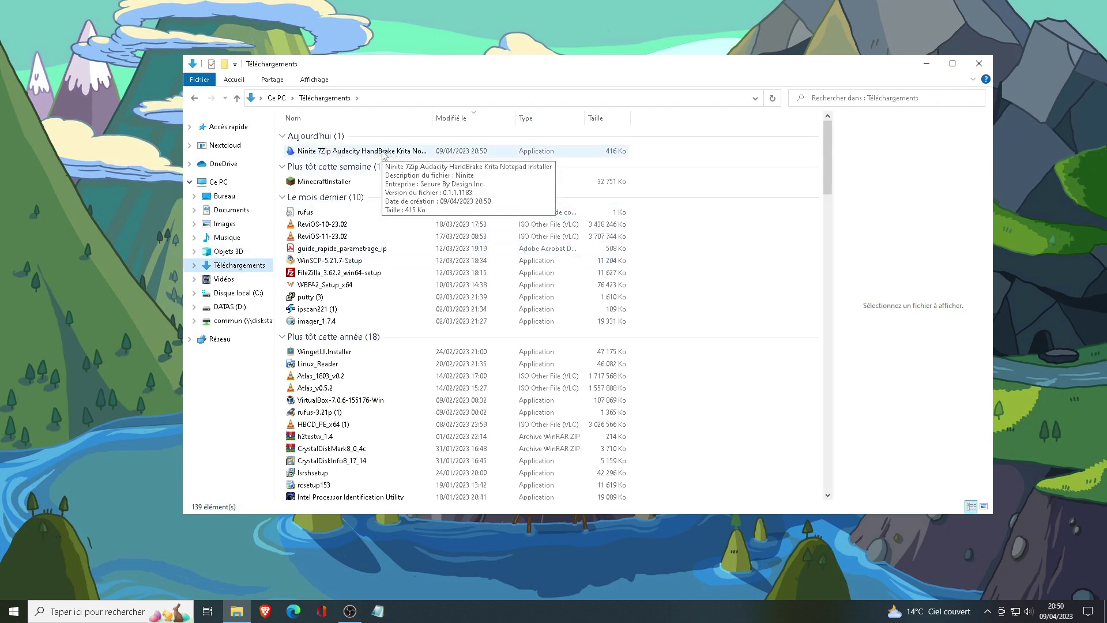
pyautogui.doubleClick(383, 151)
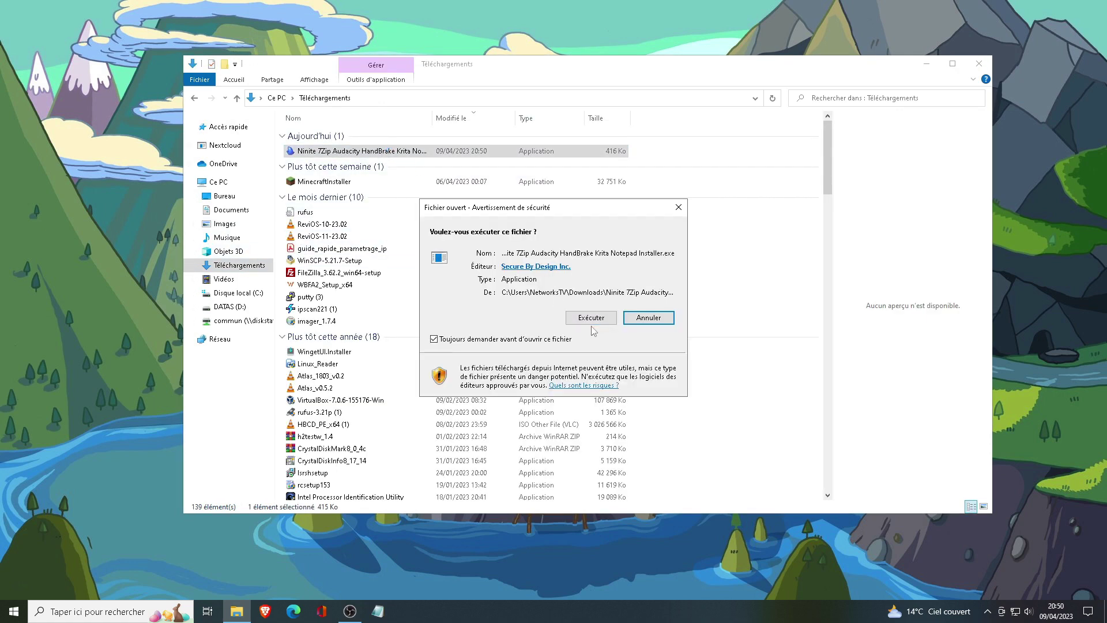
pyautogui.click(591, 318)
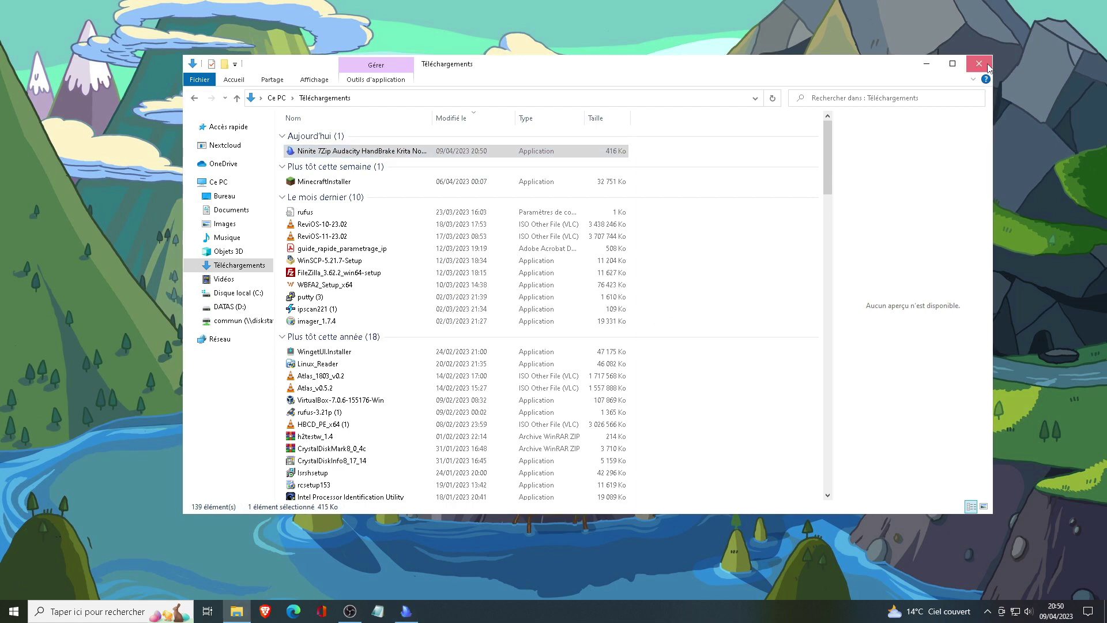
pyautogui.click(979, 63)
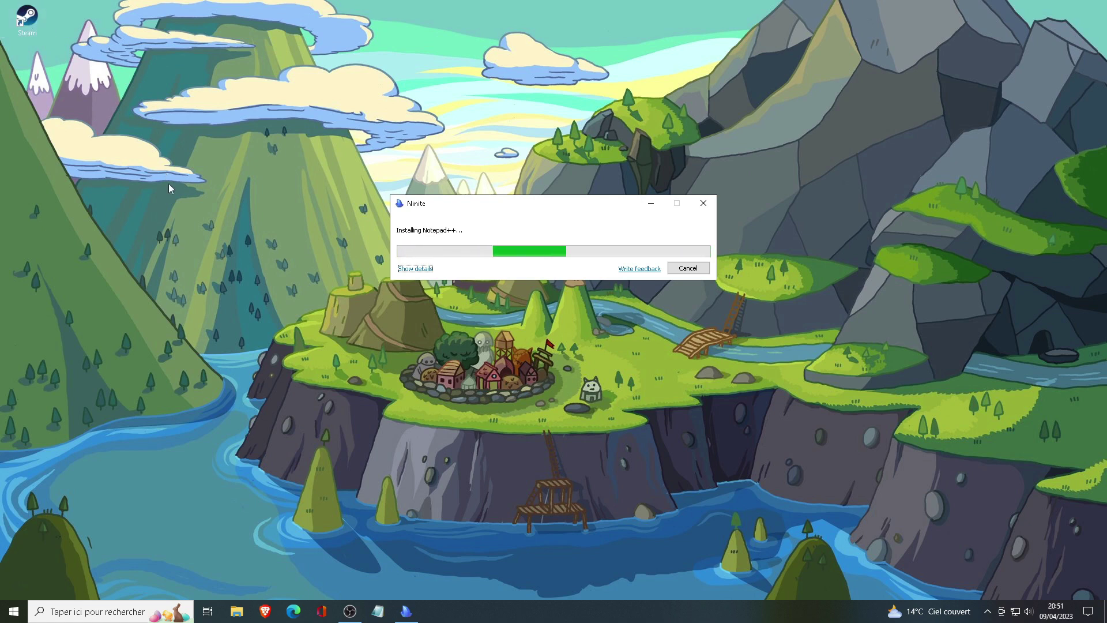
# Step: Show the per-application installation details and close Ninite once all the installations are finished
pyautogui.click(406, 270)
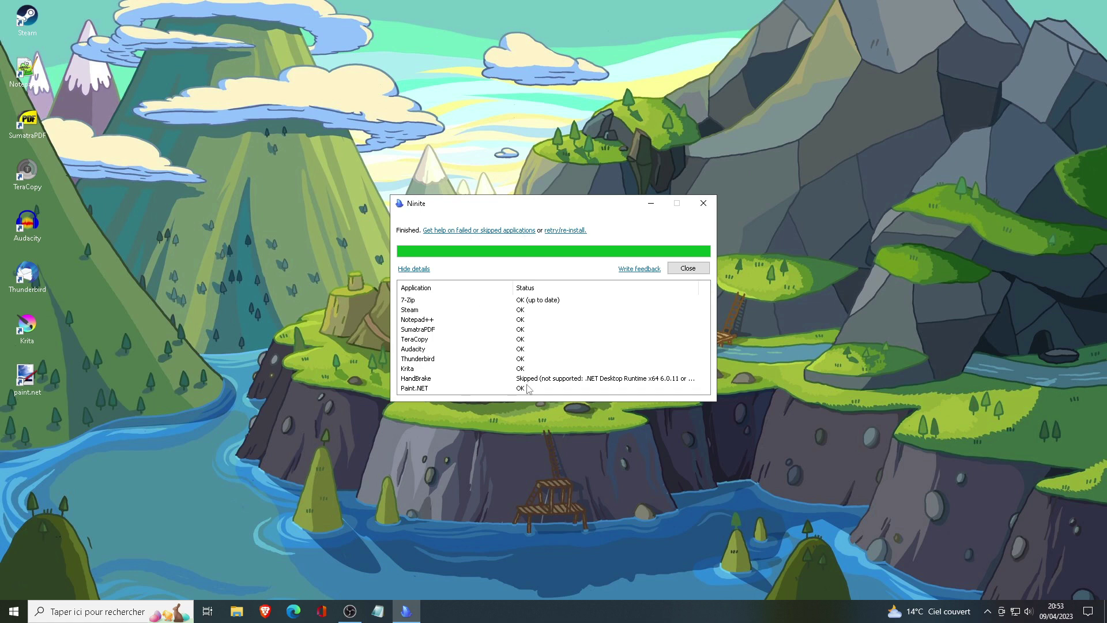
pyautogui.click(688, 268)
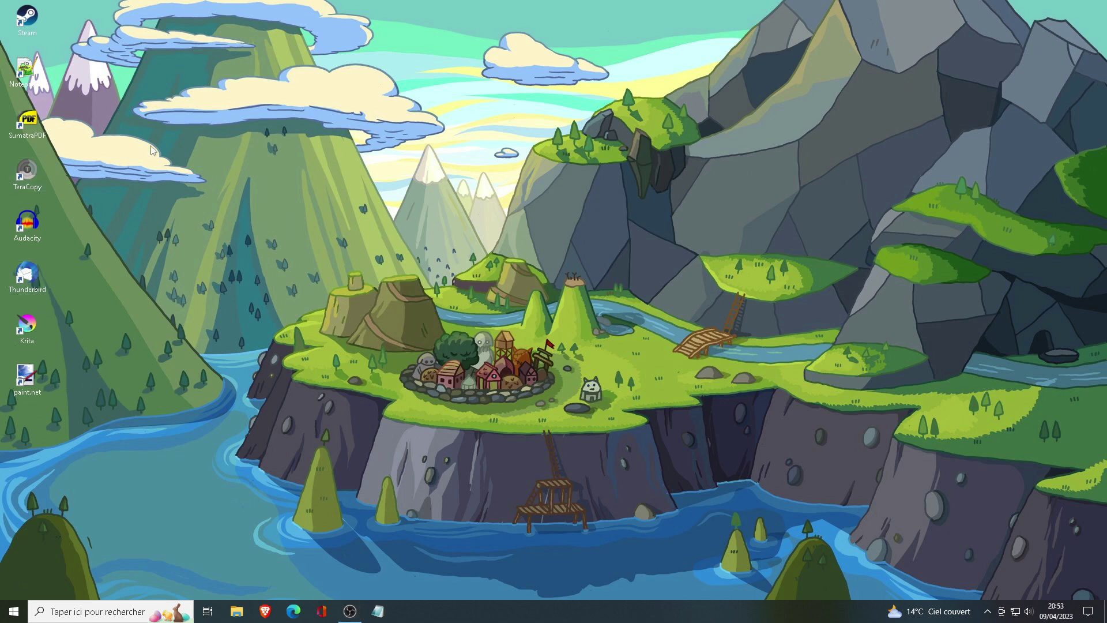
# Step: Test the installed programs by opening Notepad++ maximised and closing it, and by launching Audacity from the desktop
pyautogui.doubleClick(24, 70)
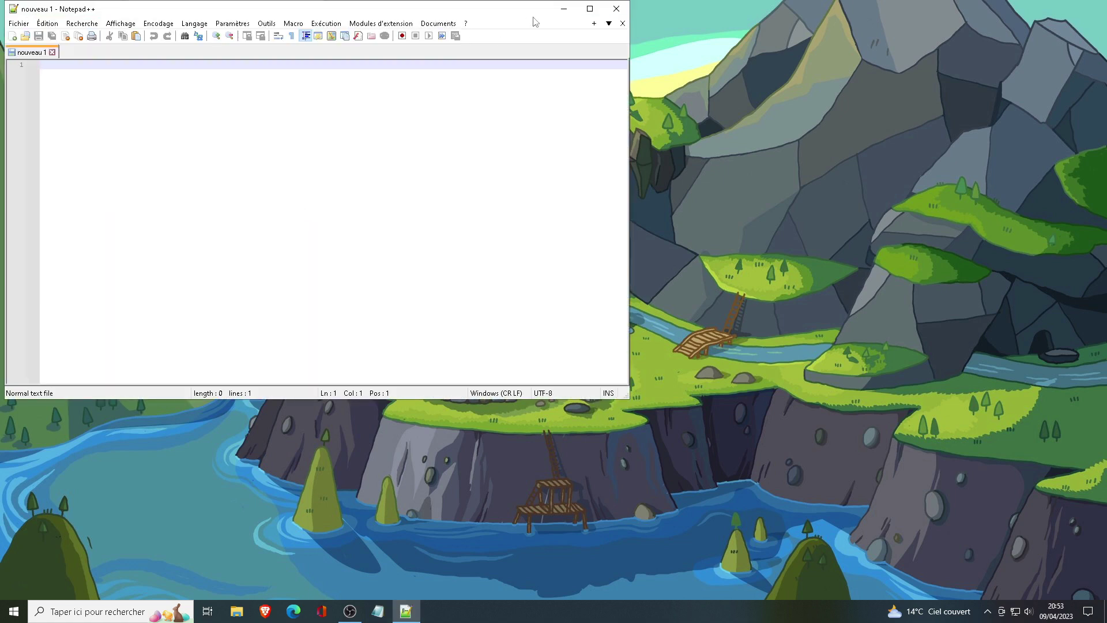
pyautogui.click(590, 9)
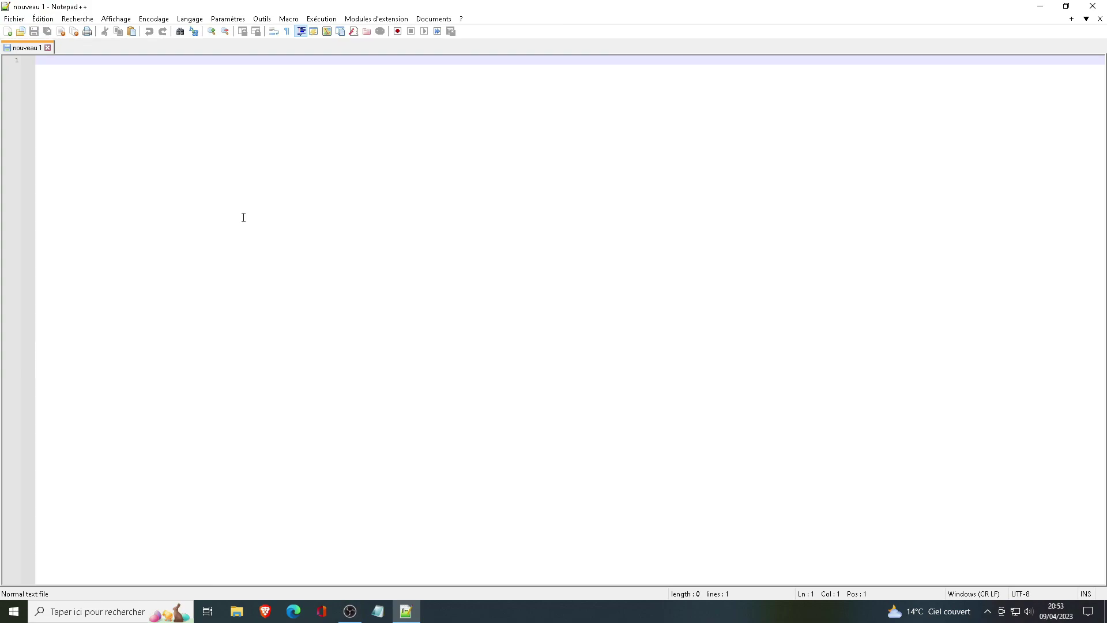
pyautogui.hotkey('alt', 'F4')
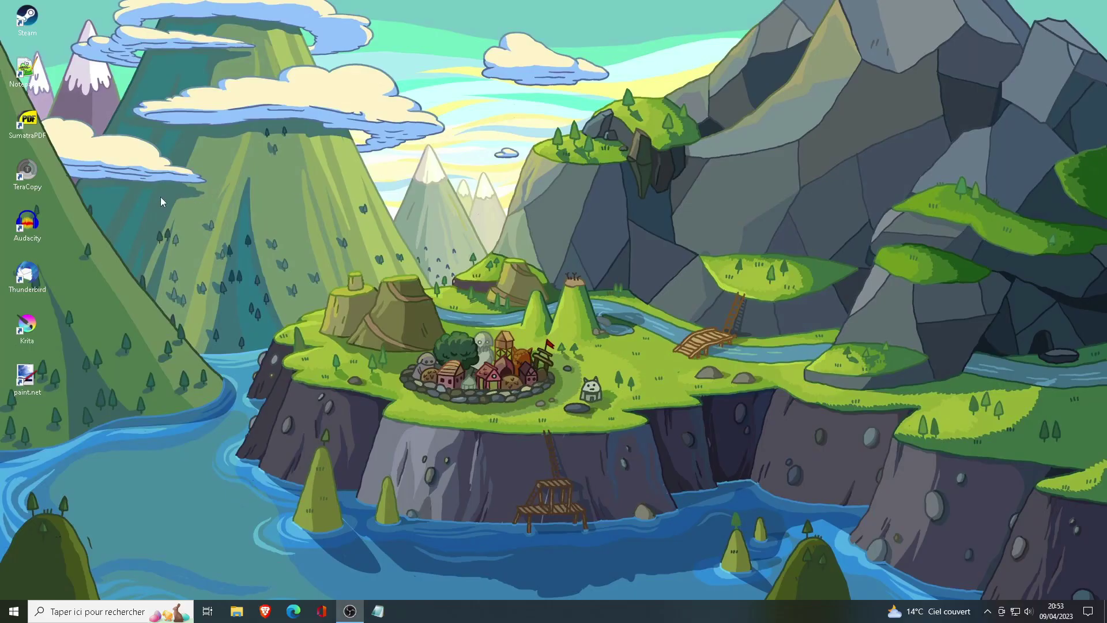
pyautogui.doubleClick(27, 224)
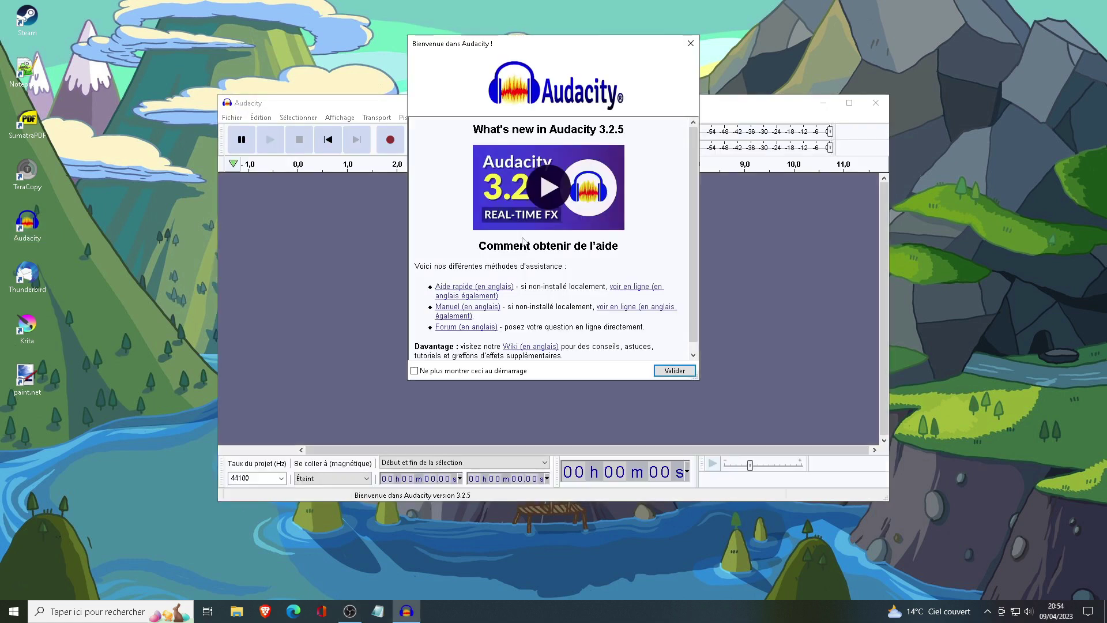
# Step: Dismiss Audacity's welcome window, maximise the program to check that it works, and close it
pyautogui.click(654, 371)
pyautogui.click(849, 103)
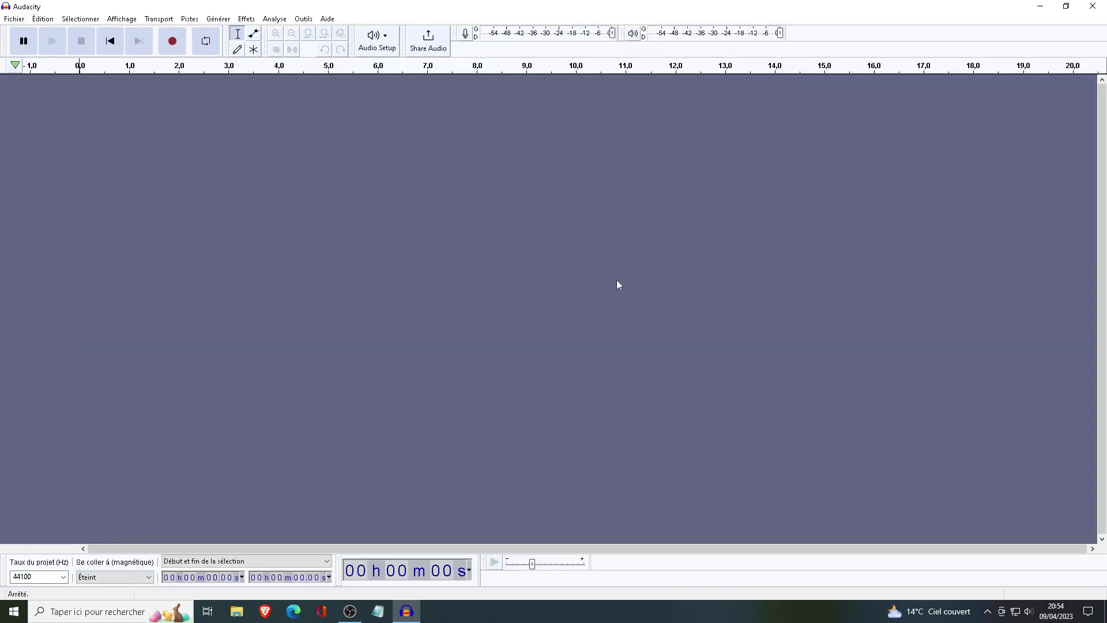
pyautogui.click(1093, 6)
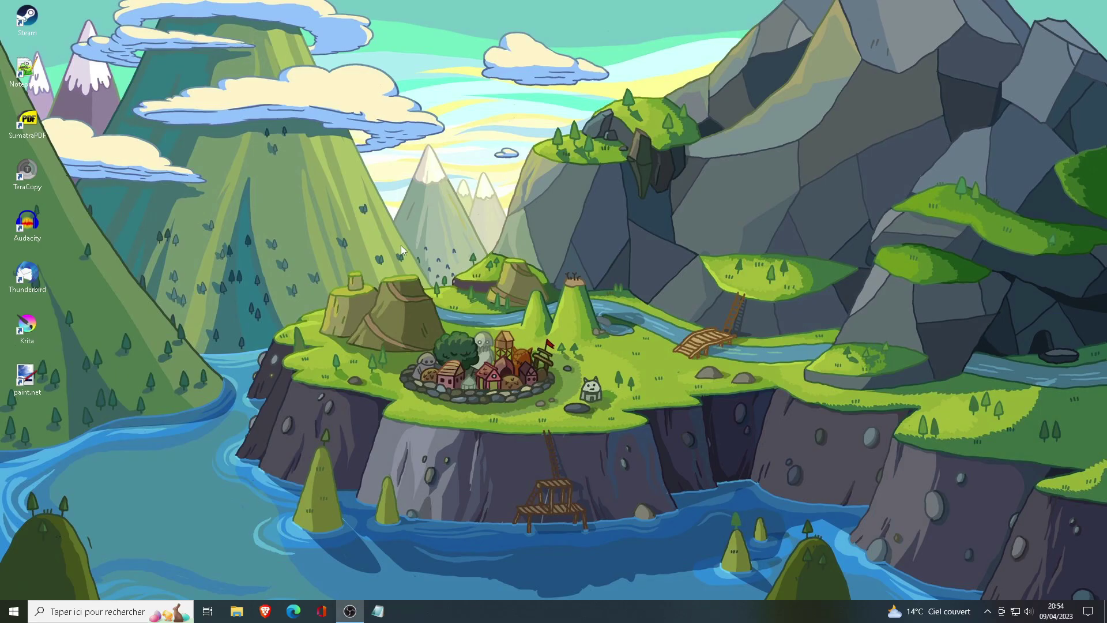
# Step: Launch Krita from the desktop and create a new custom document of 2480 × 3508 px at 300 pixels per inch
pyautogui.doubleClick(28, 326)
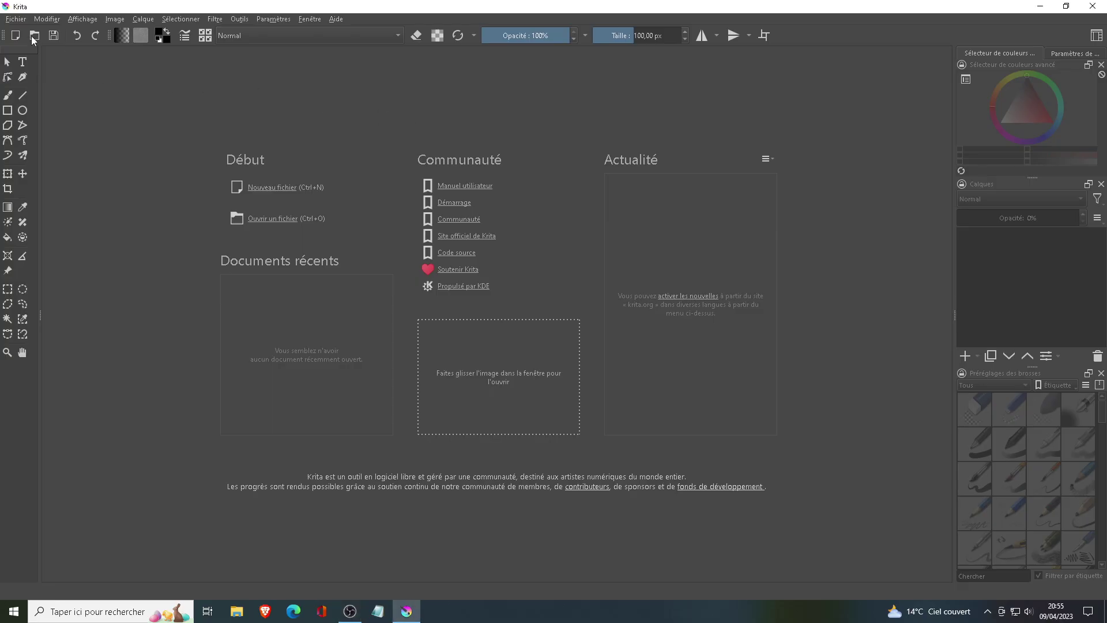
pyautogui.hotkey('ctrl', 'n')
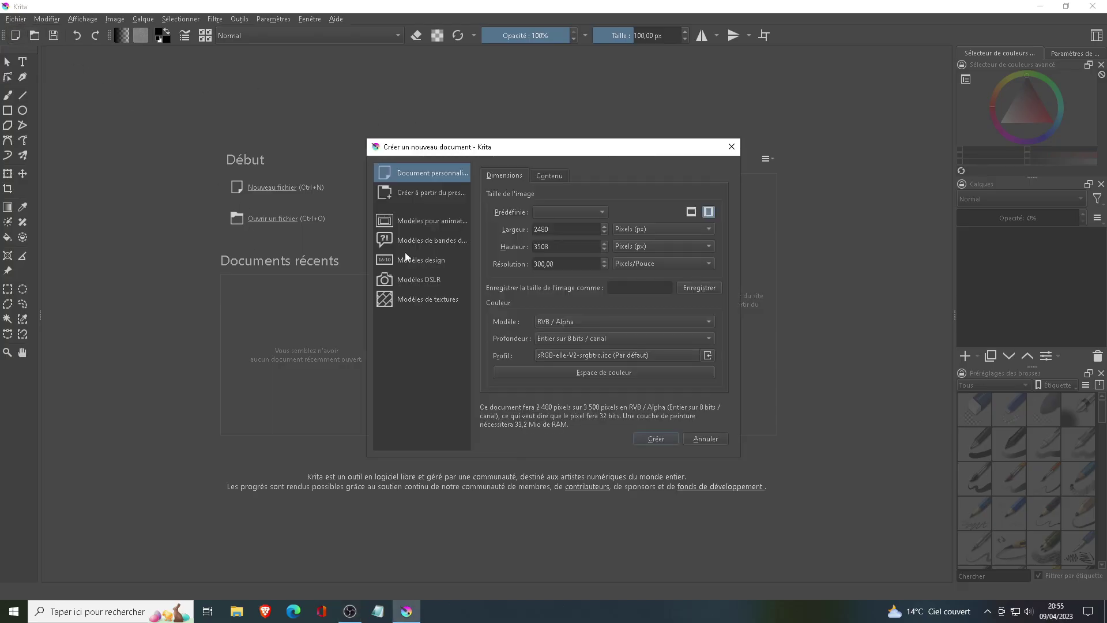
pyautogui.click(656, 439)
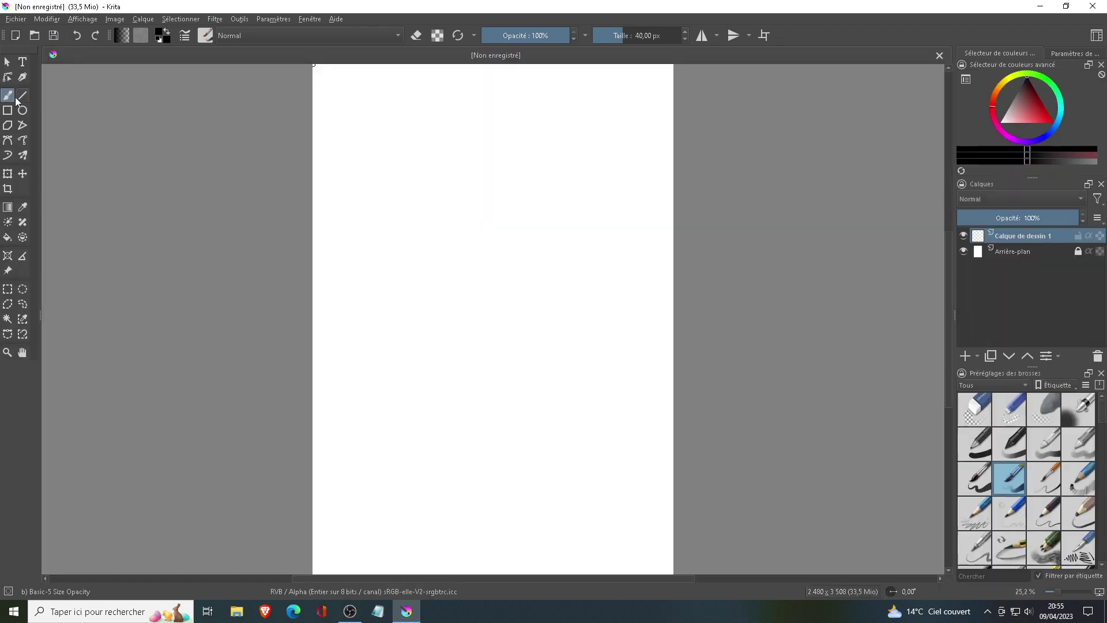
# Step: Fill the blank drawing layer with a muted red using the Fill tool
pyautogui.click(8, 237)
pyautogui.click(1023, 103)
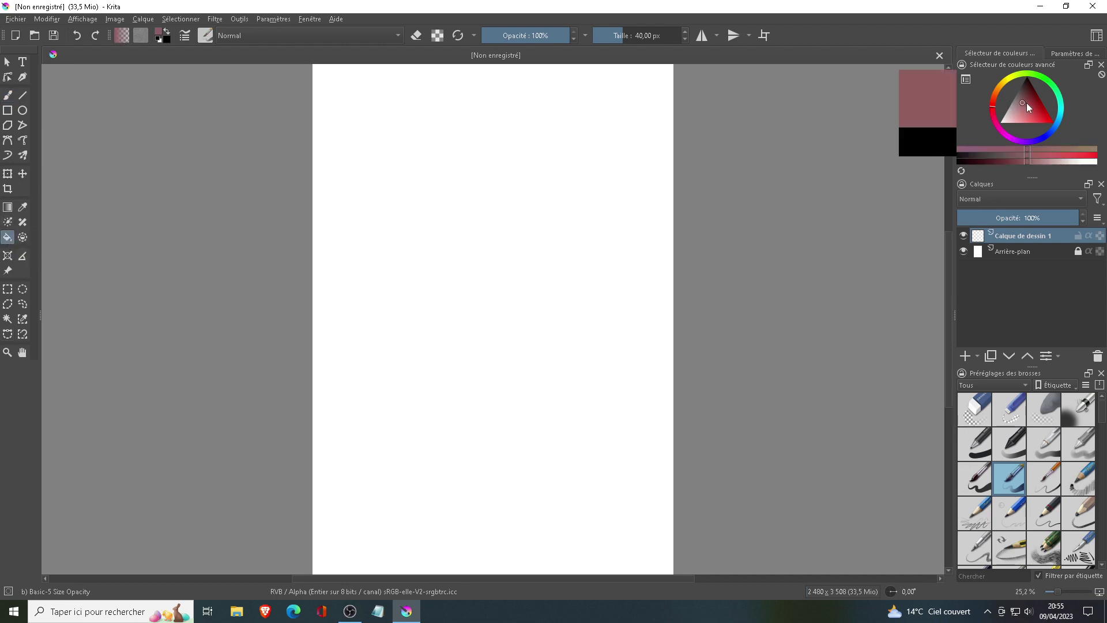
pyautogui.click(420, 330)
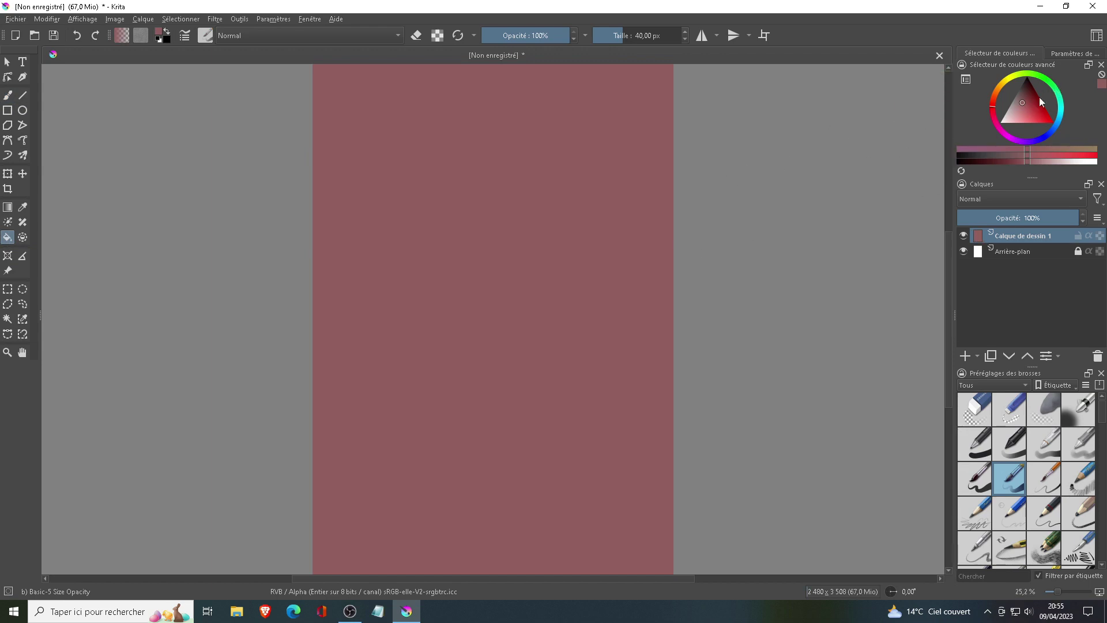
# Step: Refill the drawing layer with a muted green and close Krita without saving the document
pyautogui.click(1058, 87)
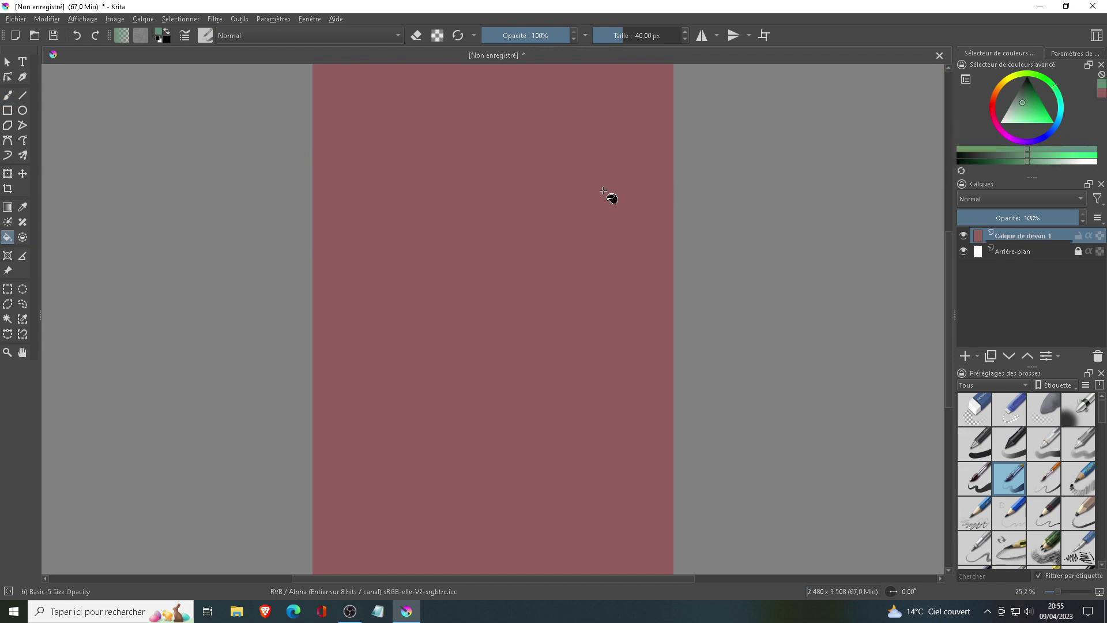
pyautogui.click(481, 163)
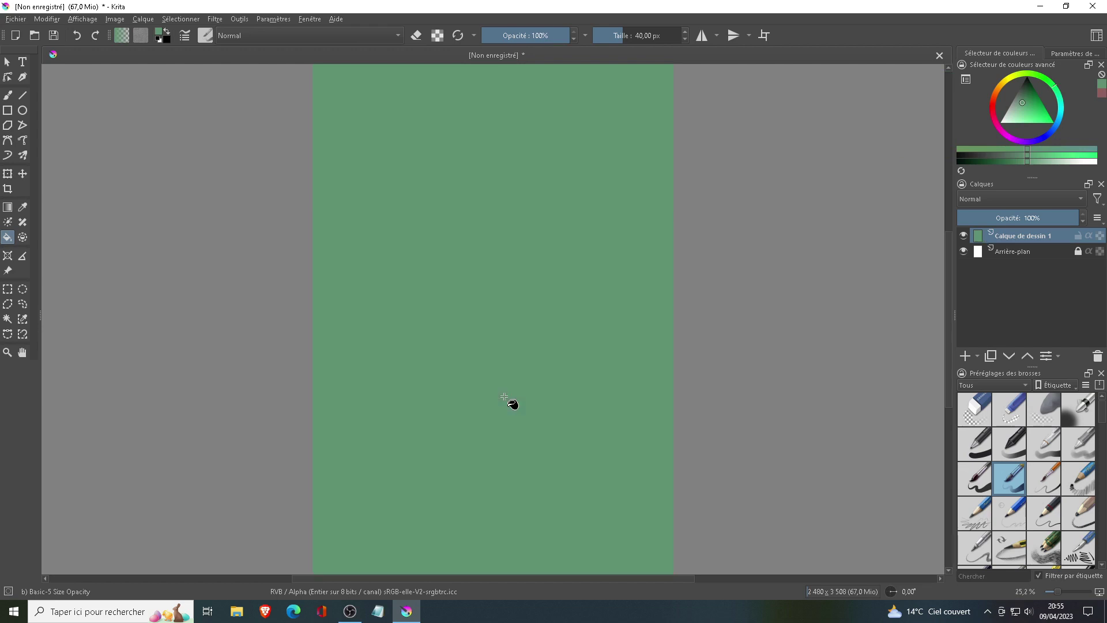
pyautogui.click(1104, 7)
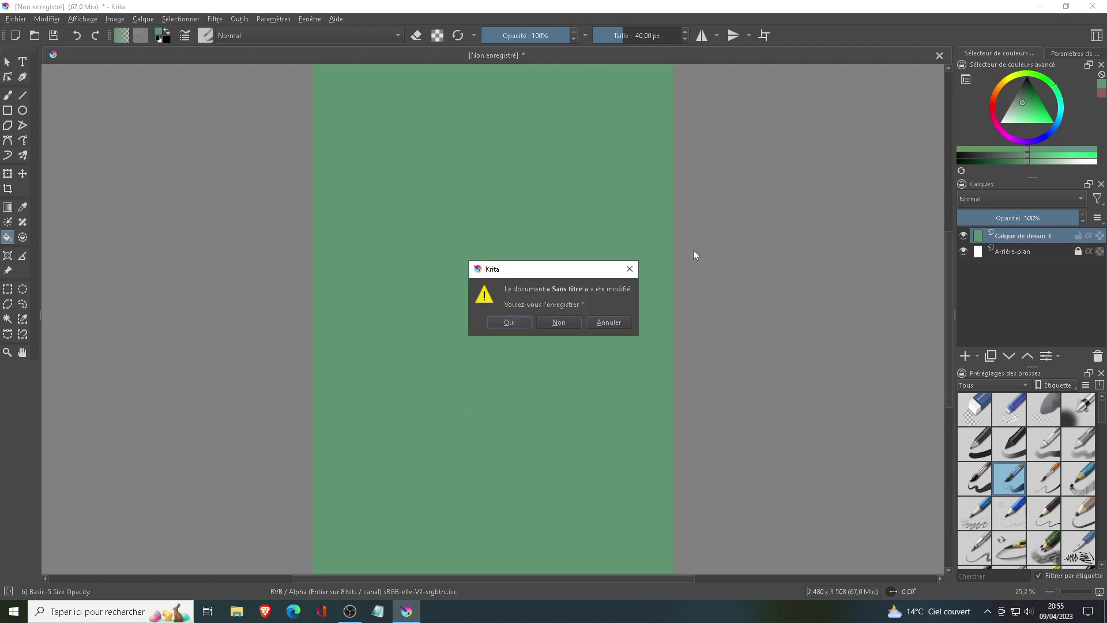
pyautogui.click(559, 323)
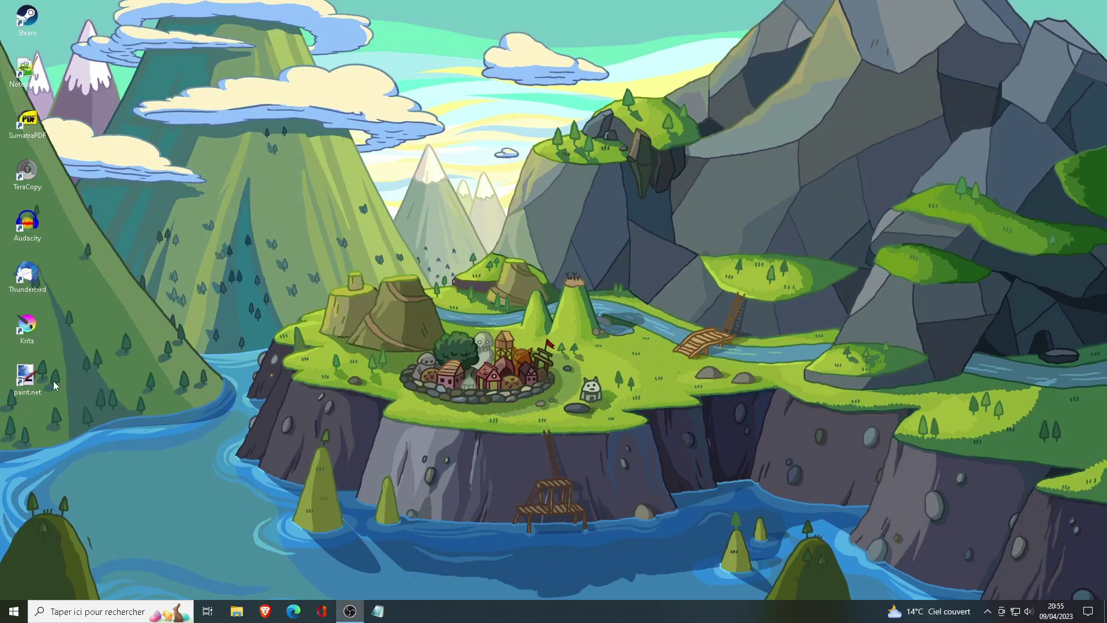
# Step: Launch paint.net from the desktop, fill its blank canvas with red using the paint bucket, and close it without saving
pyautogui.click(27, 378)
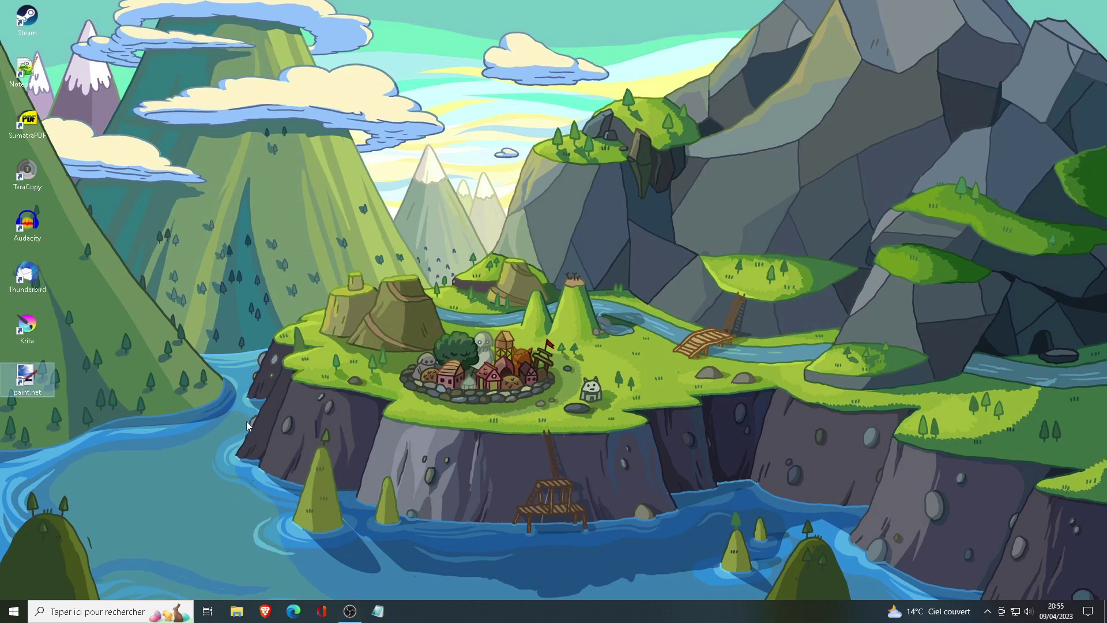
pyautogui.press('Return')
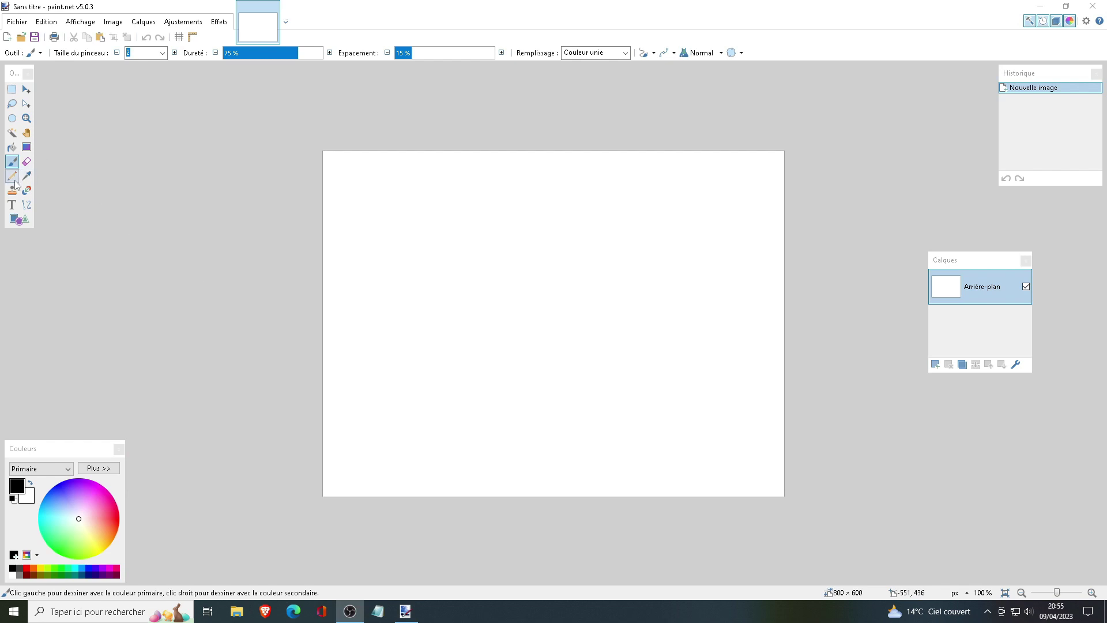
pyautogui.click(13, 148)
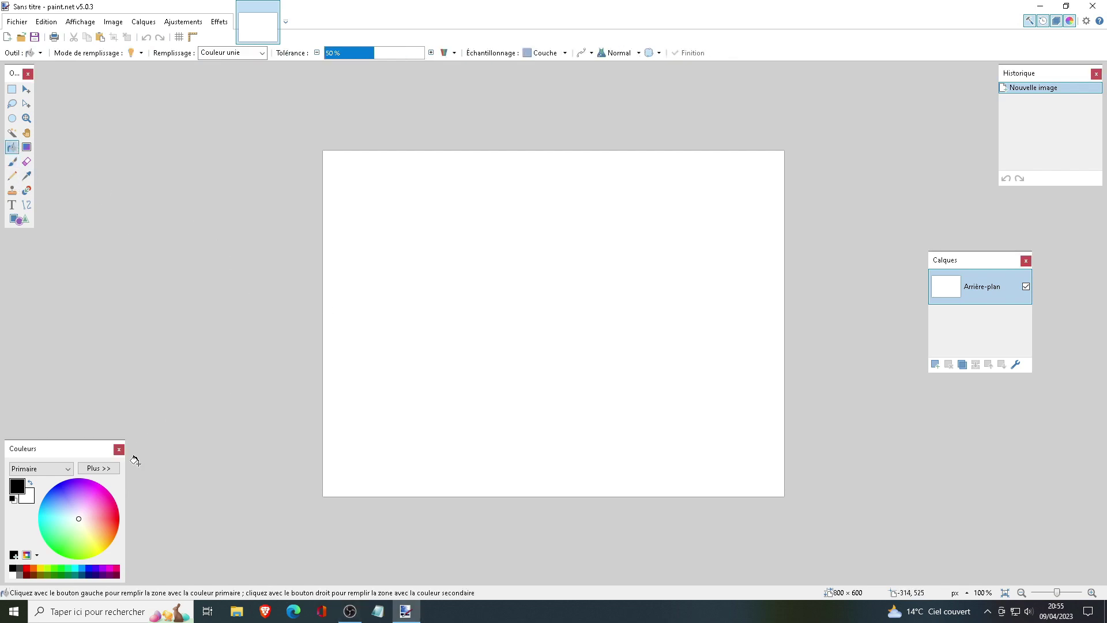
pyautogui.click(482, 373)
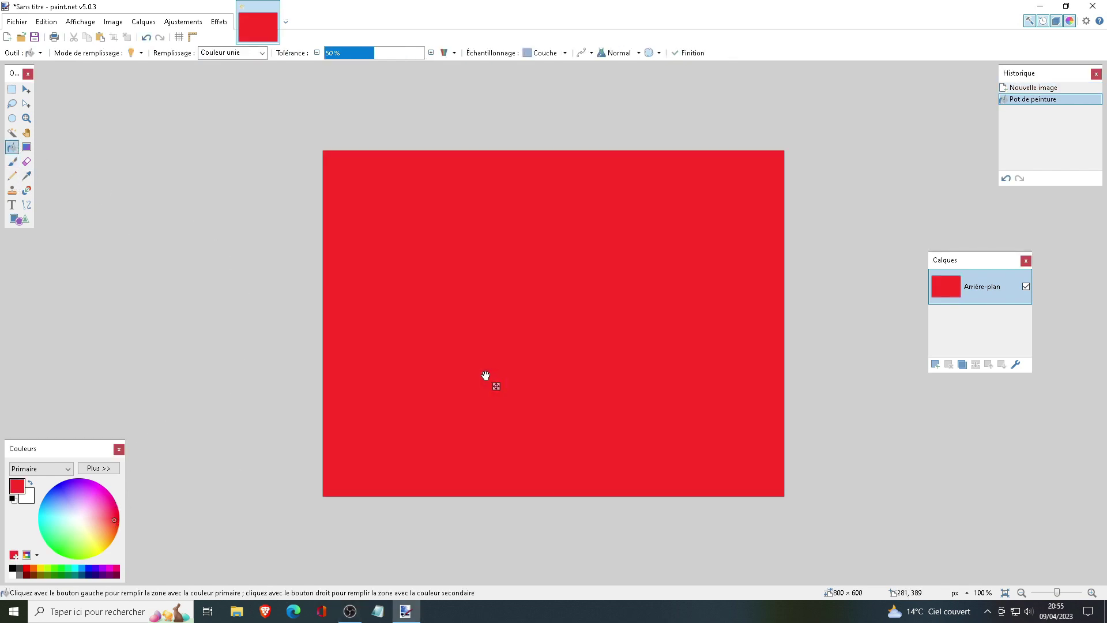
pyautogui.click(1093, 6)
pyautogui.click(540, 370)
# Step: Open SumatraPDF from the desktop to check that it starts, and close it
pyautogui.doubleClick(43, 146)
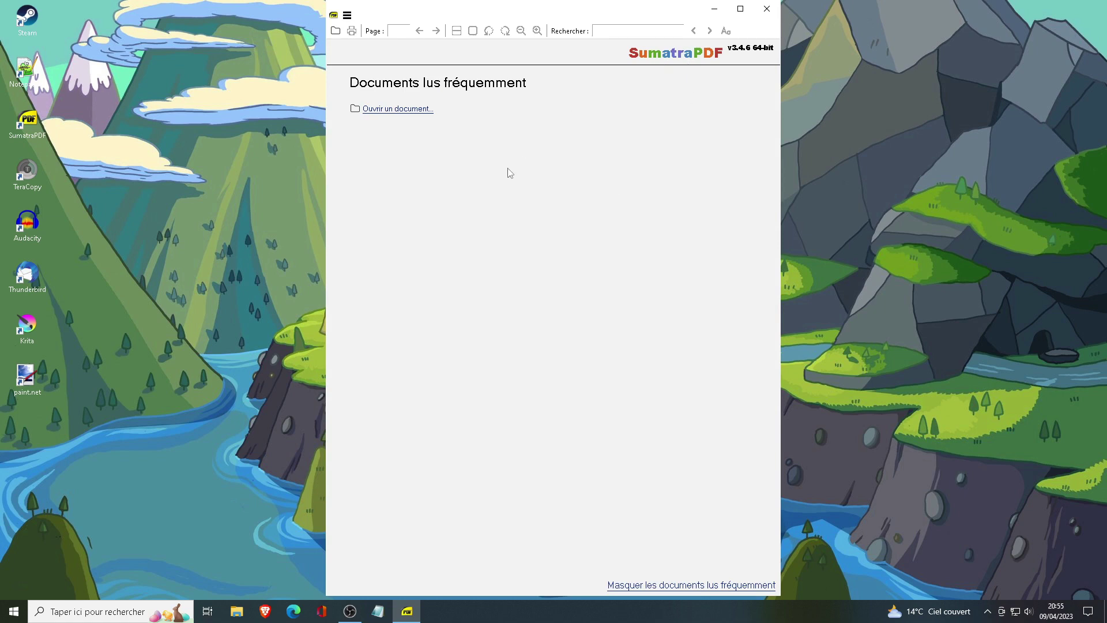
pyautogui.click(767, 9)
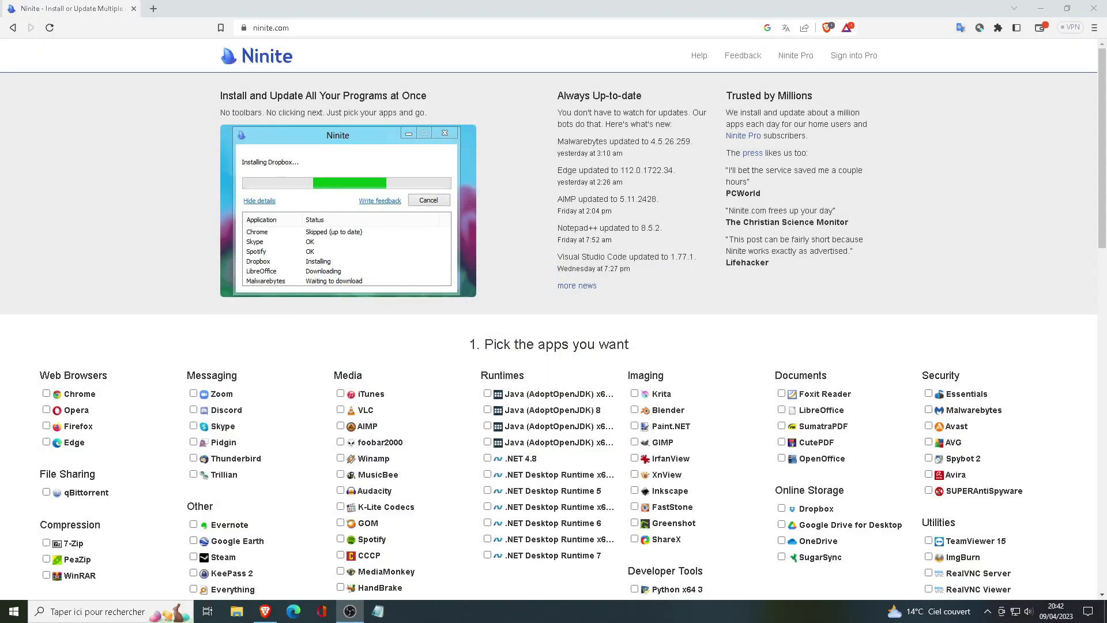
# Step: Expand the details of the running Ninite installer to view each application's installation status
pyautogui.click(131, 247)
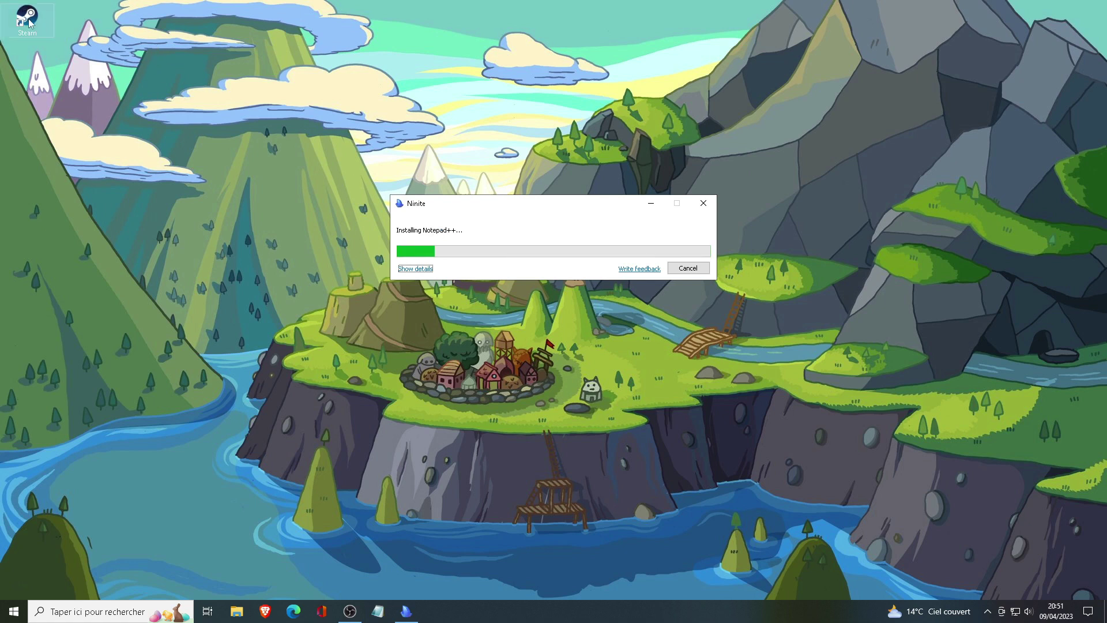
pyautogui.click(409, 269)
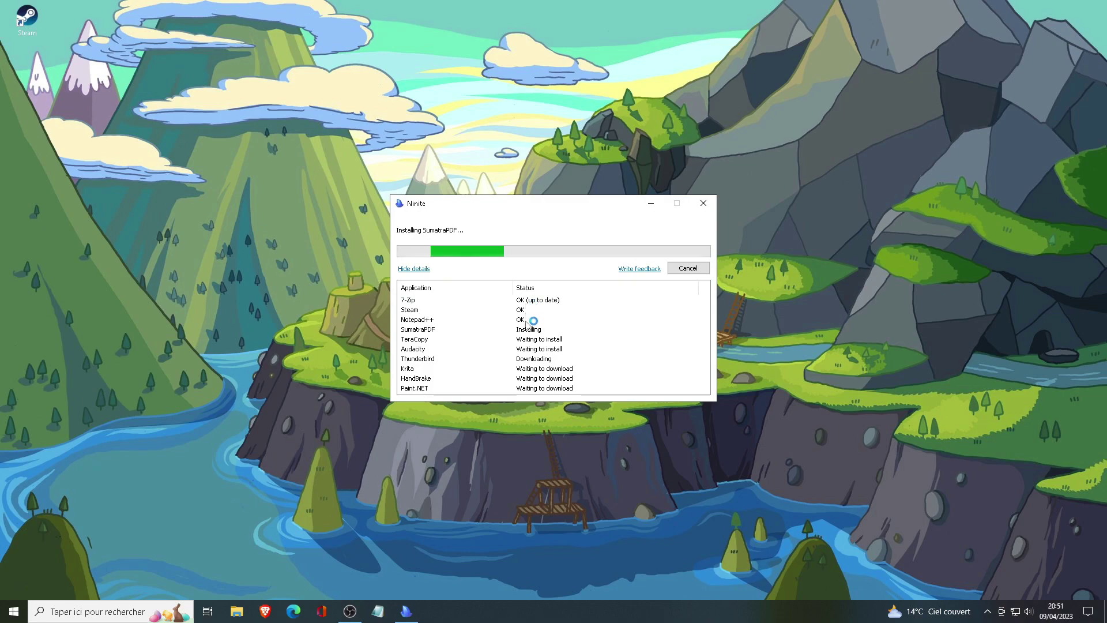